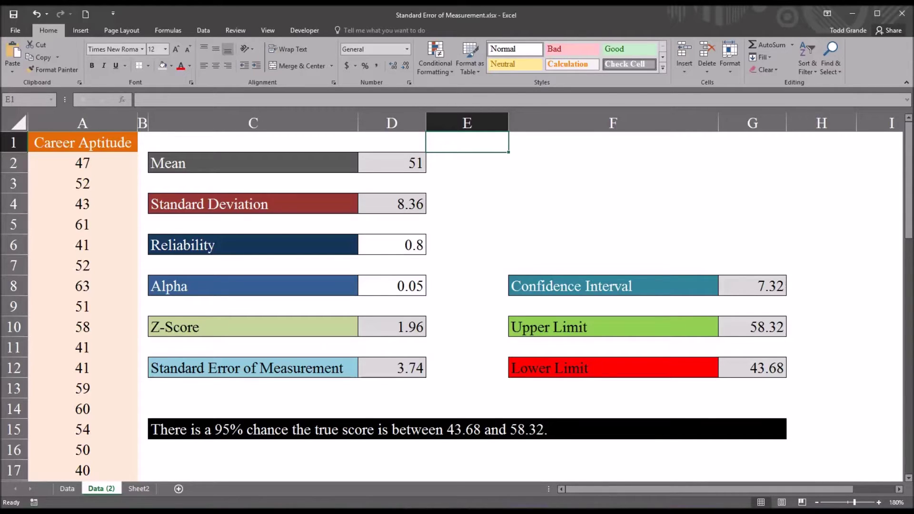
# Step: Look over the Career Aptitude column heading and its first scores, starting at 47
pyautogui.click(81, 145)
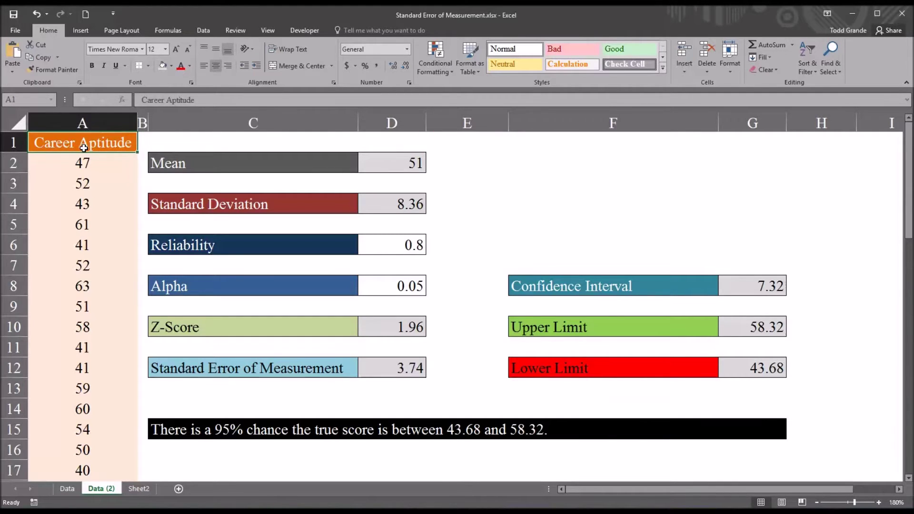
pyautogui.click(80, 159)
pyautogui.moveTo(80, 160); pyautogui.dragTo(102, 164)
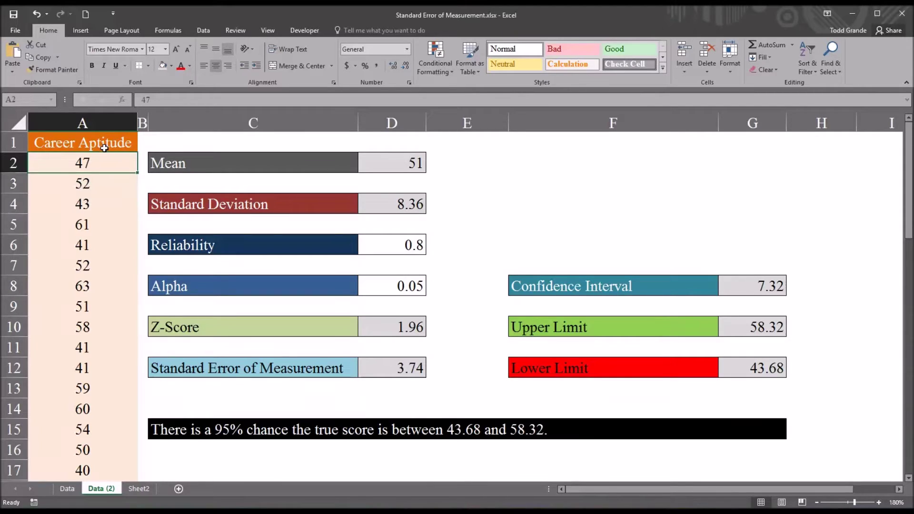
pyautogui.click(104, 145)
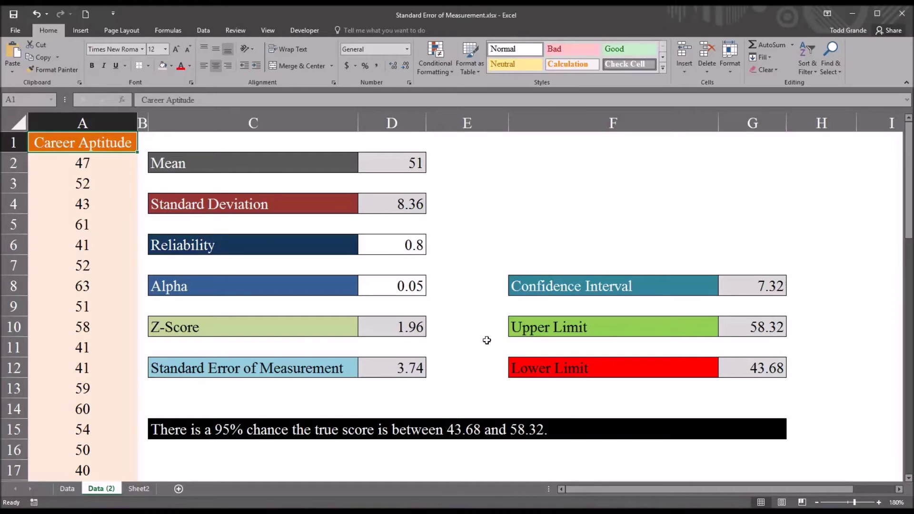
# Step: Review the existing Mean, Standard Deviation, Z-Score, SEM, Confidence Interval and limit formulas
pyautogui.click(386, 164)
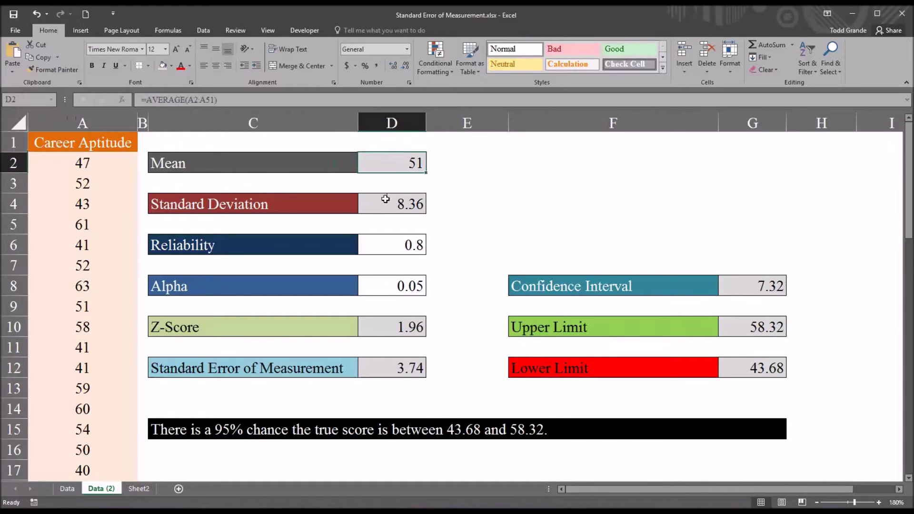
pyautogui.click(385, 202)
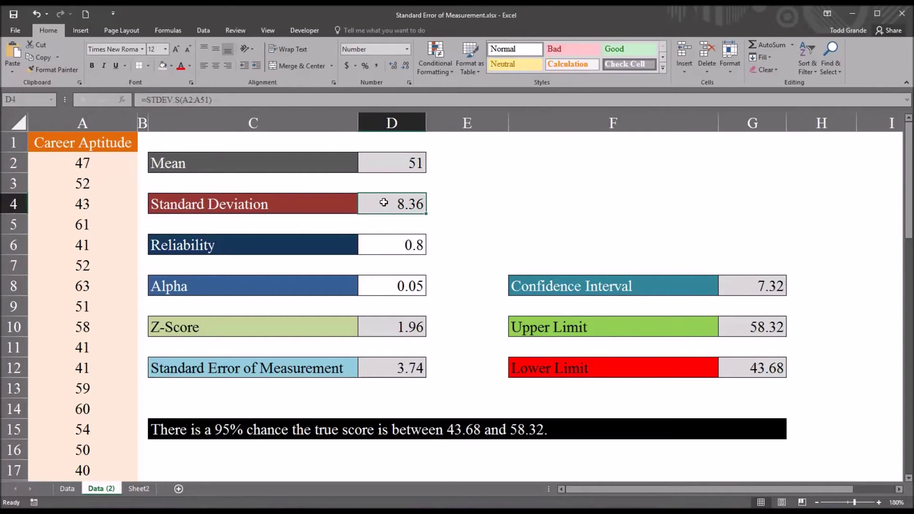
pyautogui.click(379, 324)
pyautogui.click(377, 367)
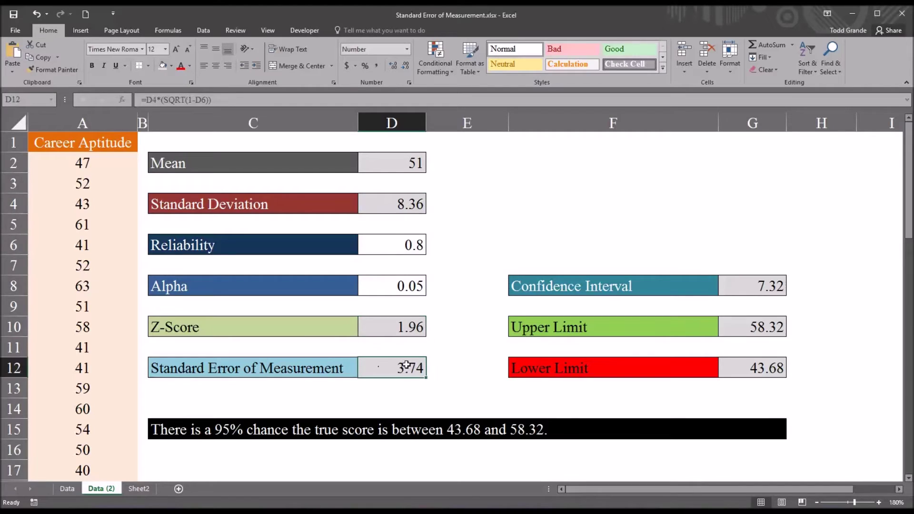
pyautogui.click(727, 284)
pyautogui.click(737, 328)
pyautogui.click(736, 371)
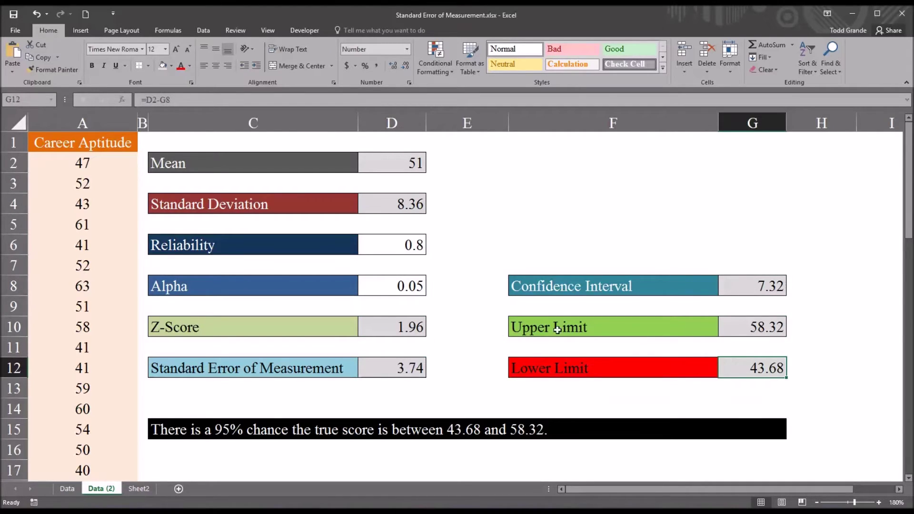
pyautogui.click(403, 328)
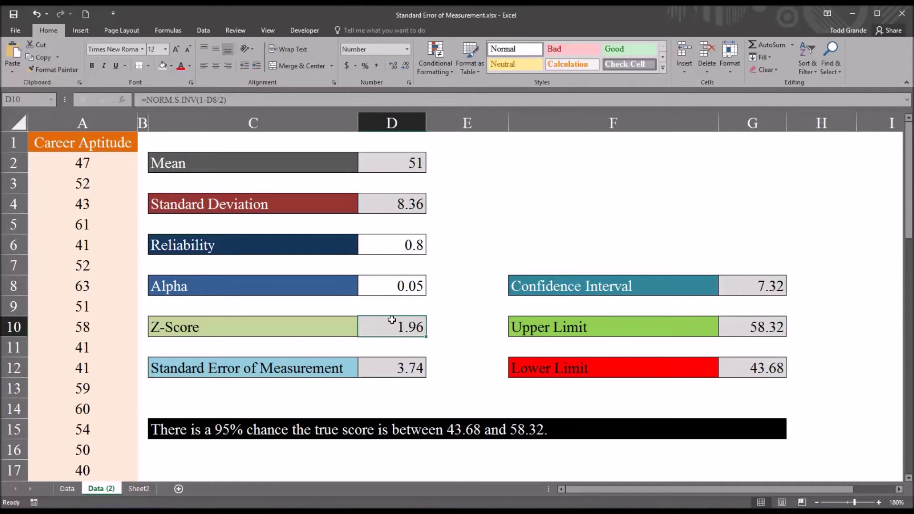
# Step: Check the Reliability value 0.8 and Alpha 0.05, then revisit the Mean formula
pyautogui.click(385, 251)
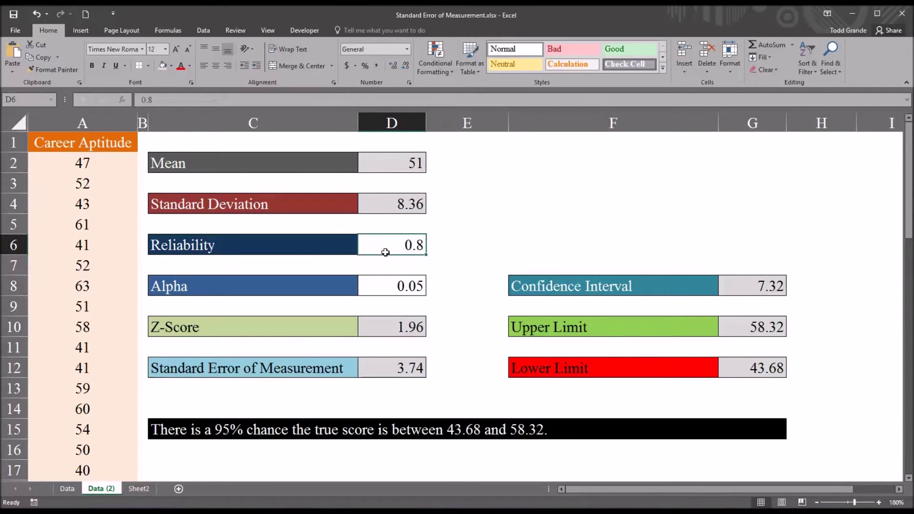
pyautogui.click(380, 285)
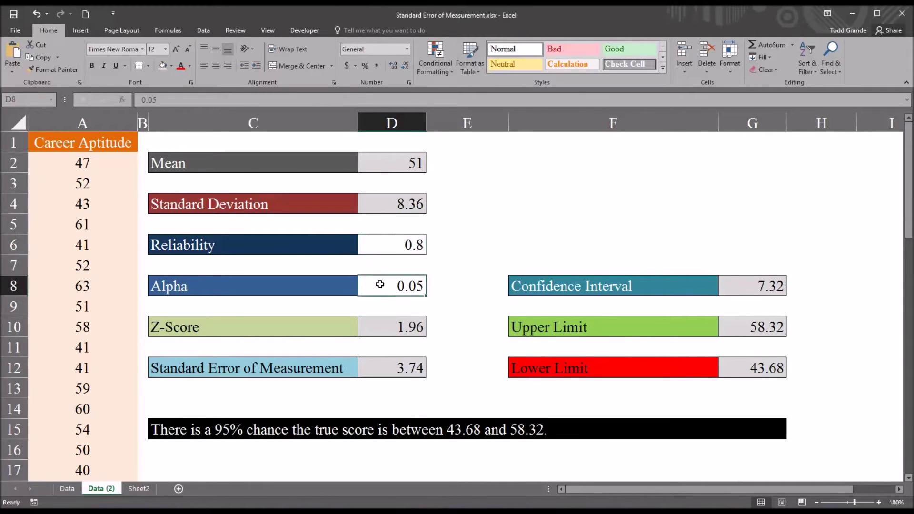
pyautogui.click(391, 248)
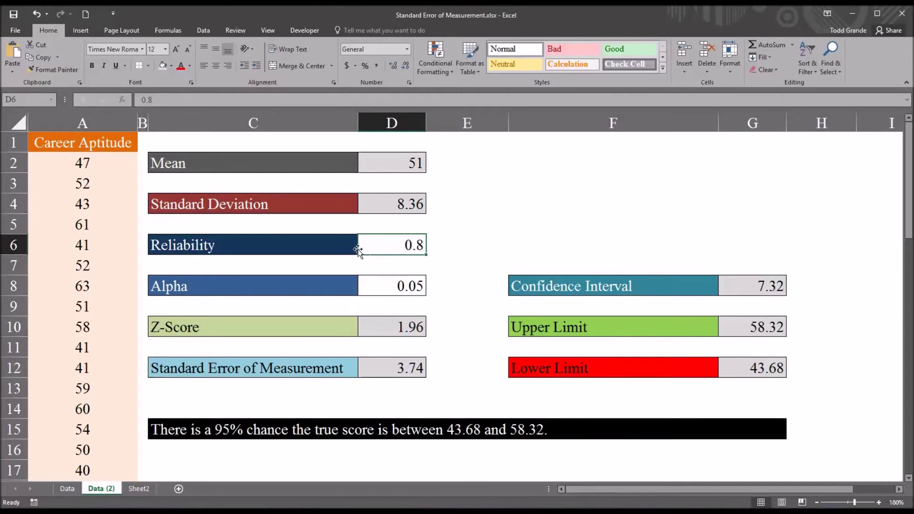
pyautogui.click(388, 281)
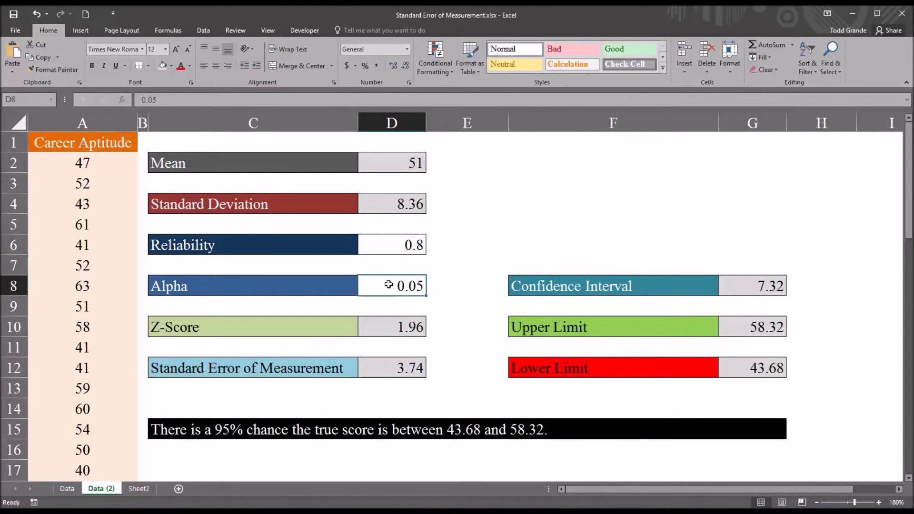
pyautogui.click(381, 244)
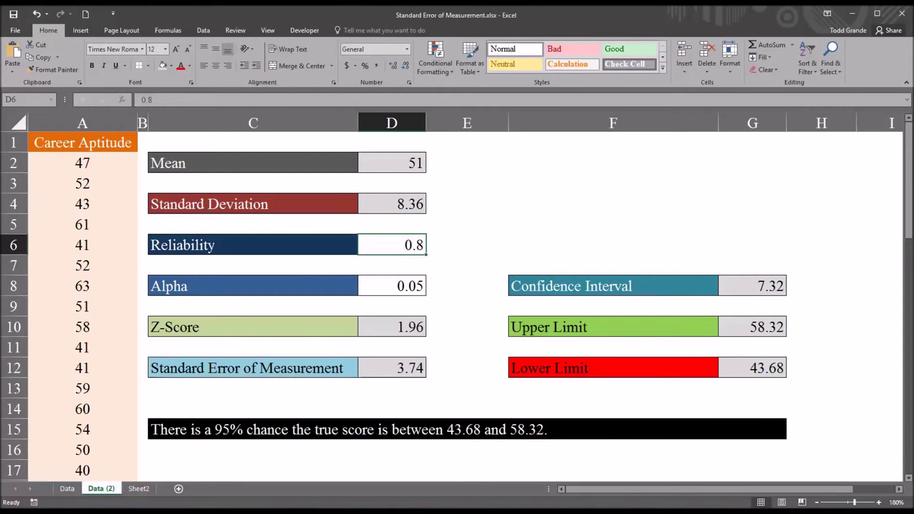
pyautogui.click(397, 164)
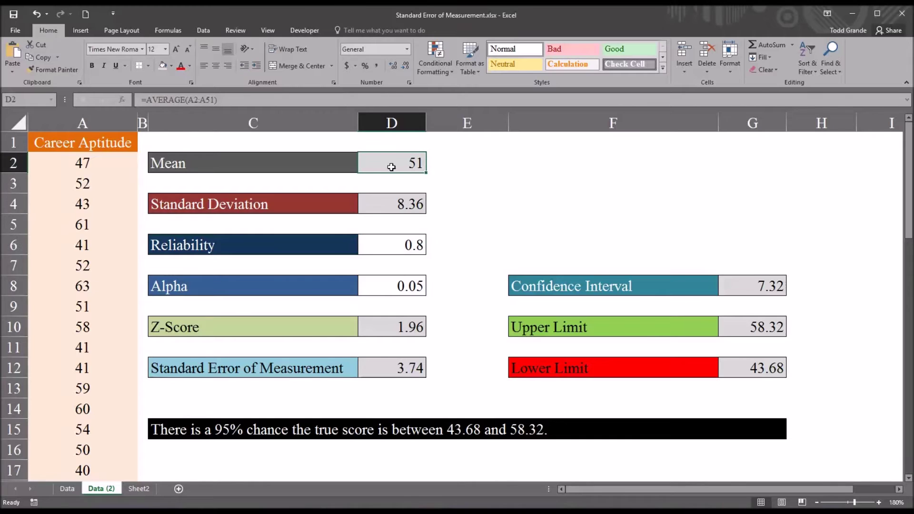
# Step: Enter =AVERAGE(A2:A51) in E2 to average all Career Aptitude scores
pyautogui.click(93, 123)
pyautogui.click(82, 166)
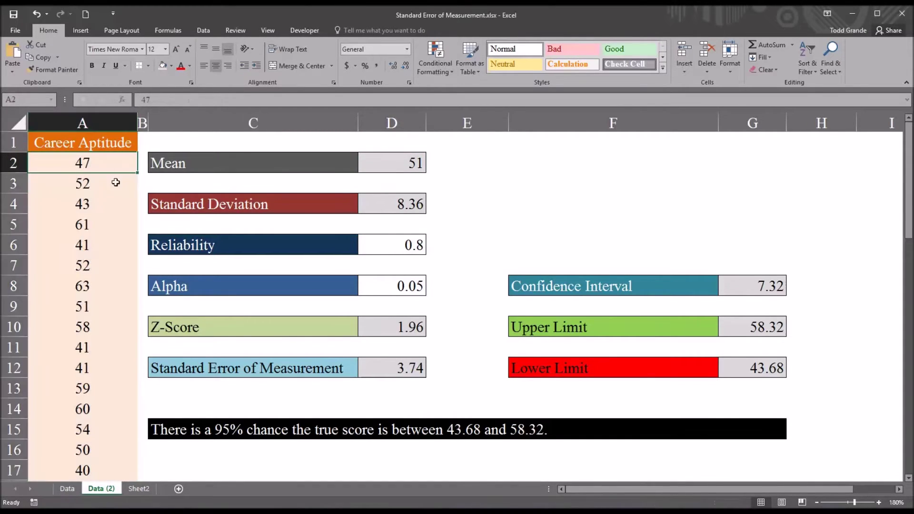
pyautogui.click(404, 165)
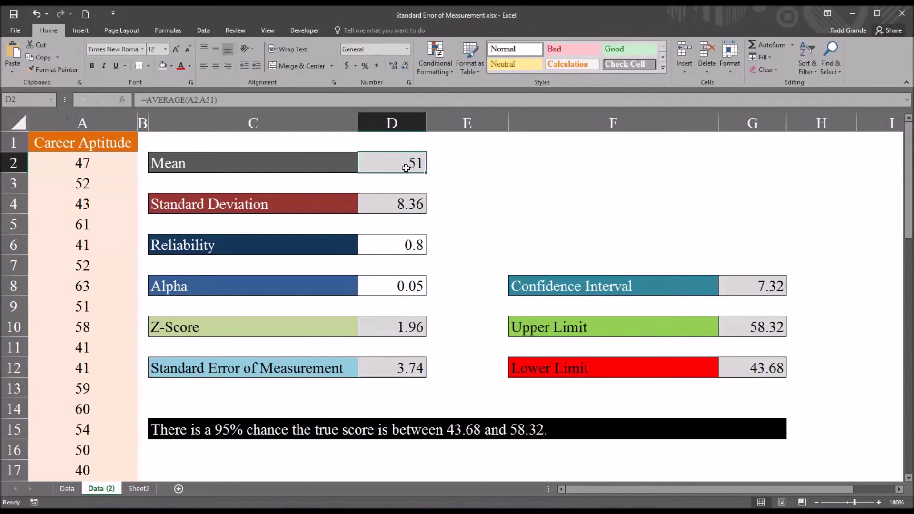
pyautogui.click(451, 165)
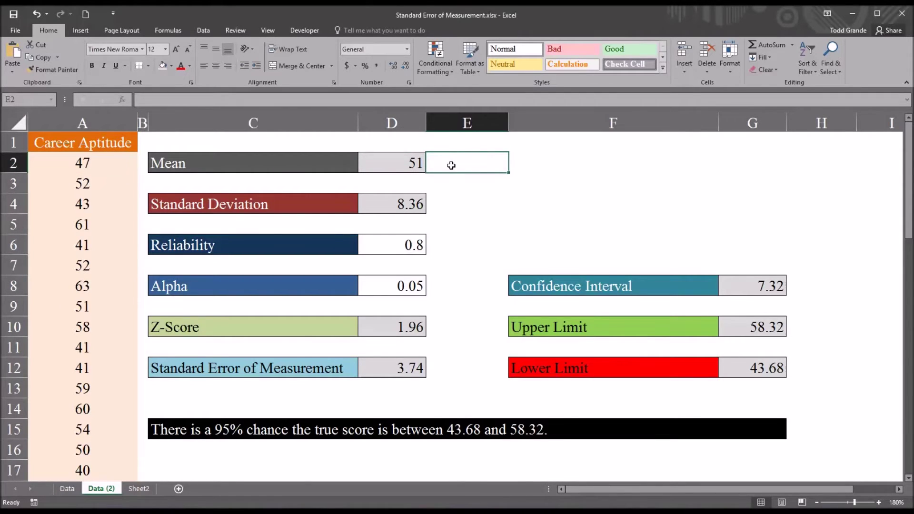
pyautogui.write('=aver')
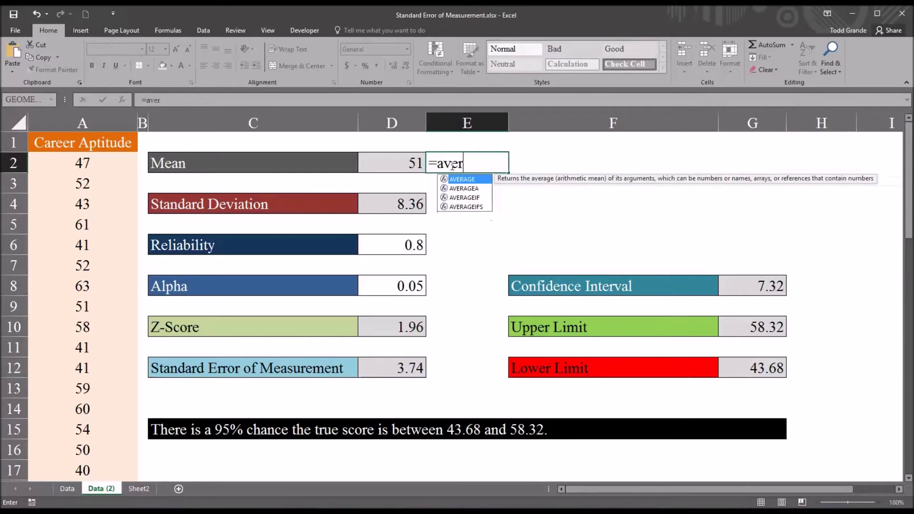
pyautogui.press('Tab')
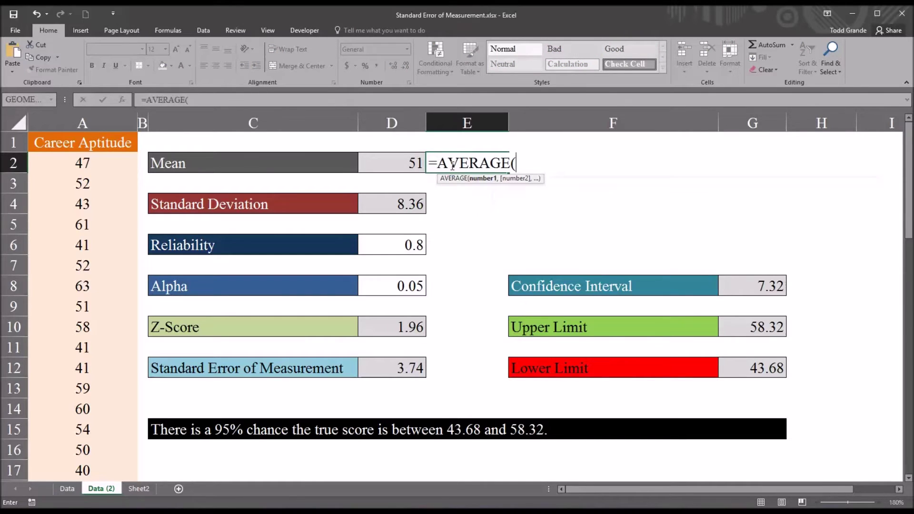
pyautogui.click(89, 164)
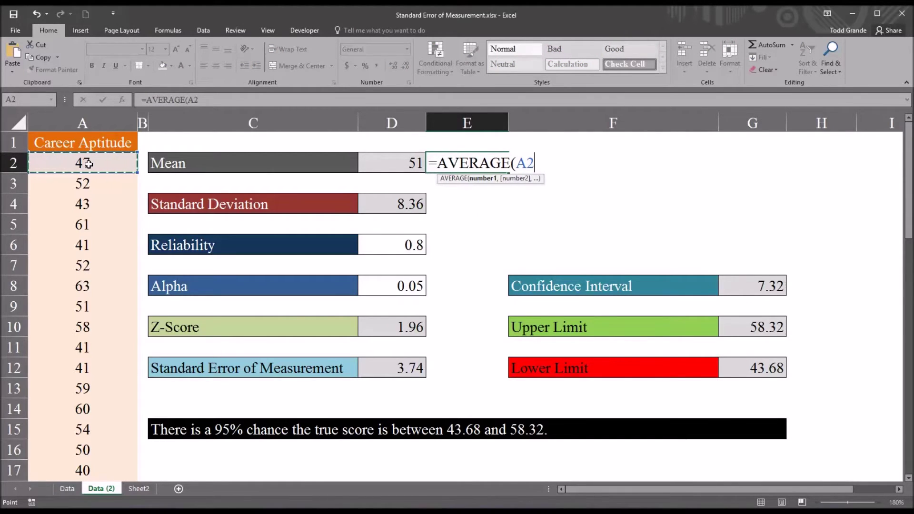
pyautogui.hotkey('ctrl', 'shift', 'Down')
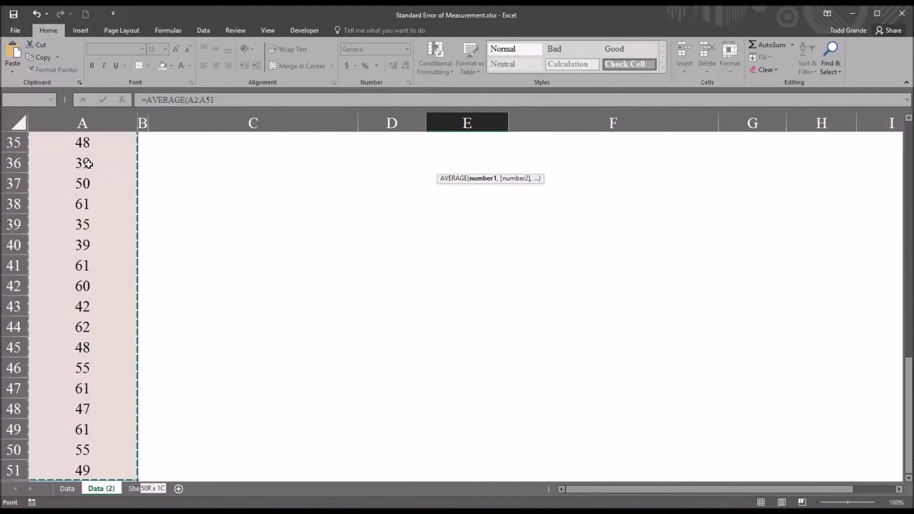
pyautogui.press('Return')
pyautogui.press('Up')
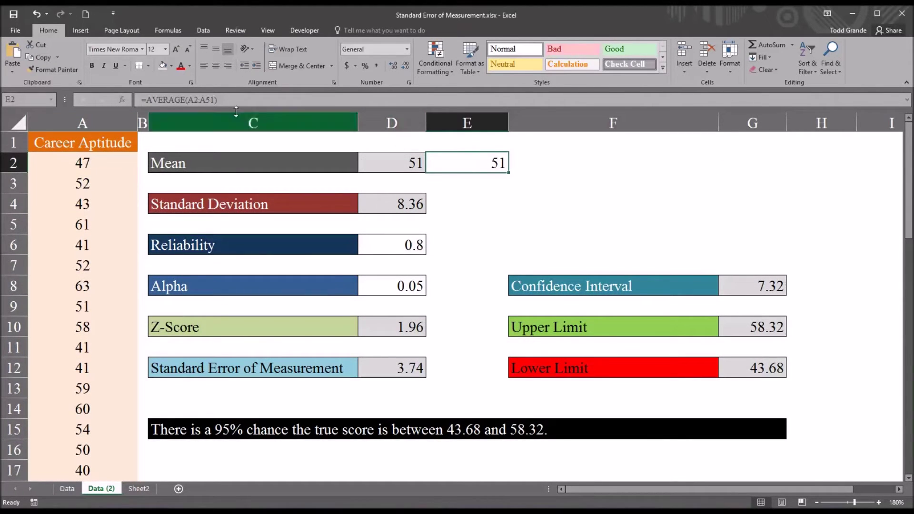
# Step: Compare the new mean of 51 in E2 with the original Mean
pyautogui.click(418, 166)
pyautogui.click(467, 167)
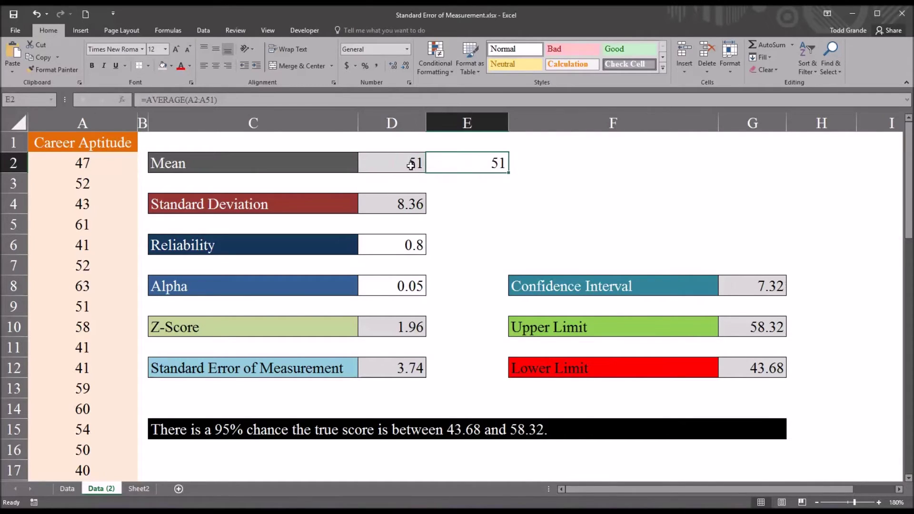
pyautogui.click(418, 165)
pyautogui.click(447, 167)
# Step: Enter =STDEV.S(A2:A51) in E4 for the sample standard deviation
pyautogui.click(383, 205)
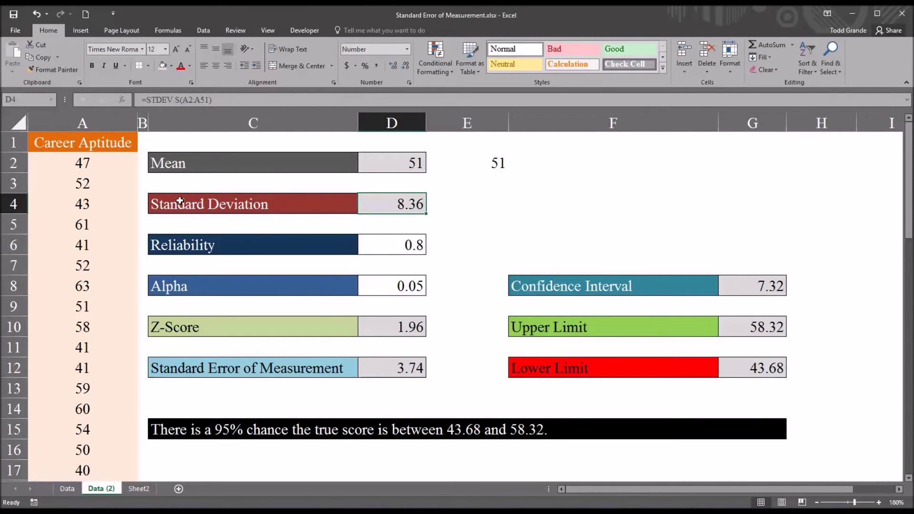
pyautogui.click(456, 204)
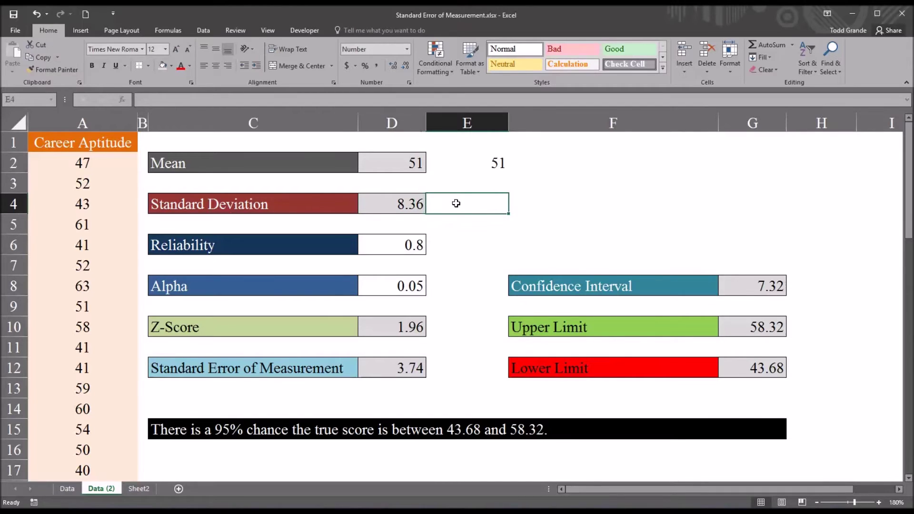
pyautogui.write('=')
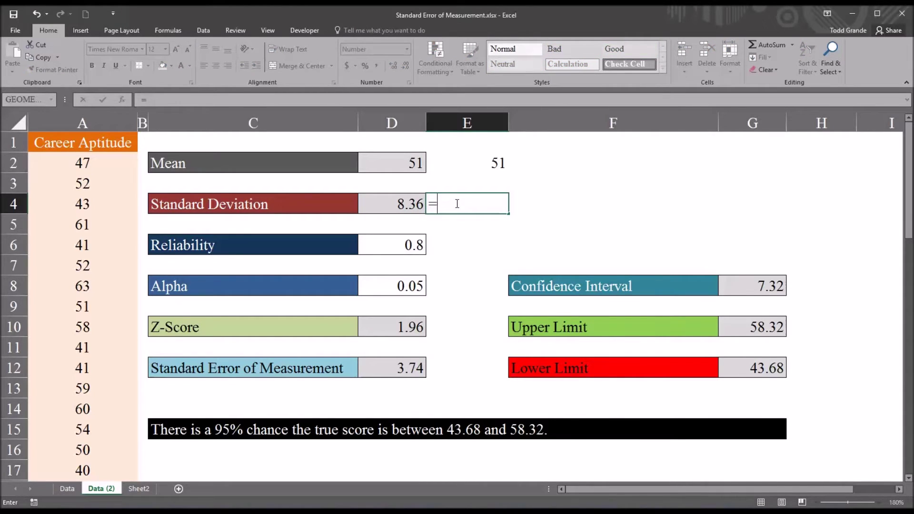
pyautogui.write('st')
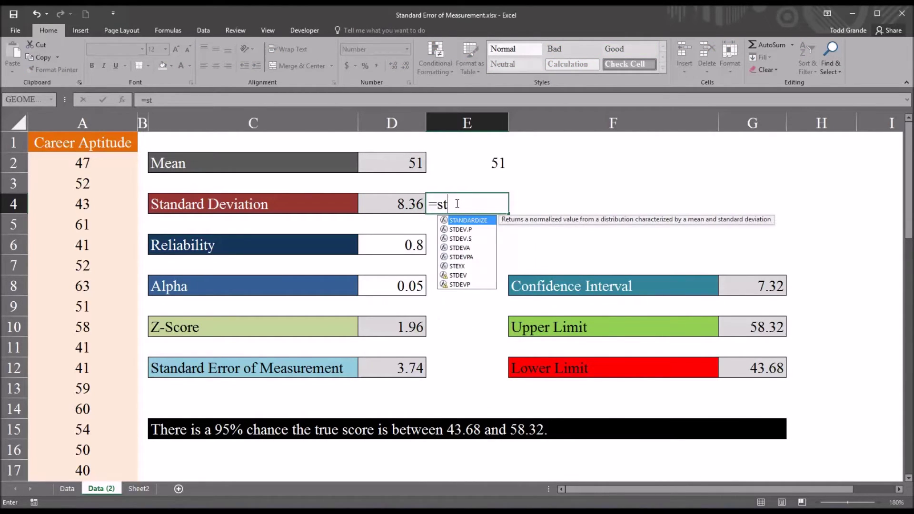
pyautogui.doubleClick(466, 238)
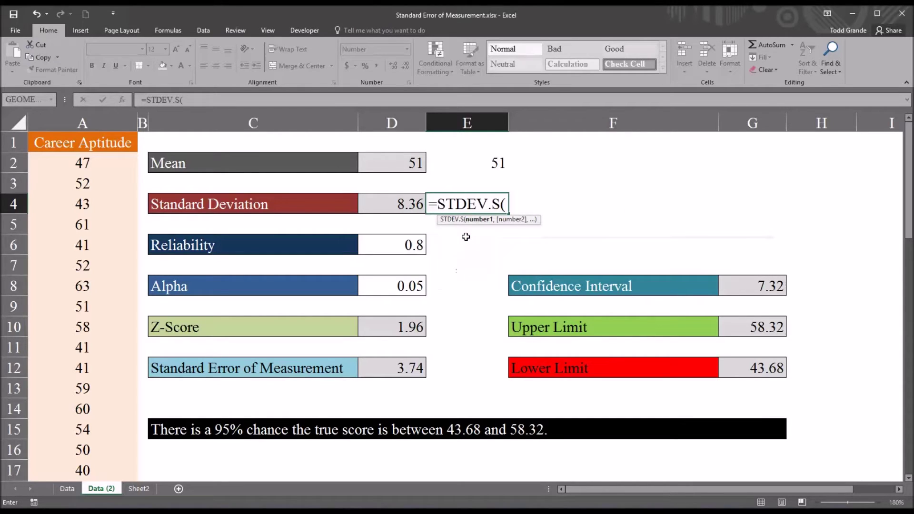
pyautogui.click(104, 166)
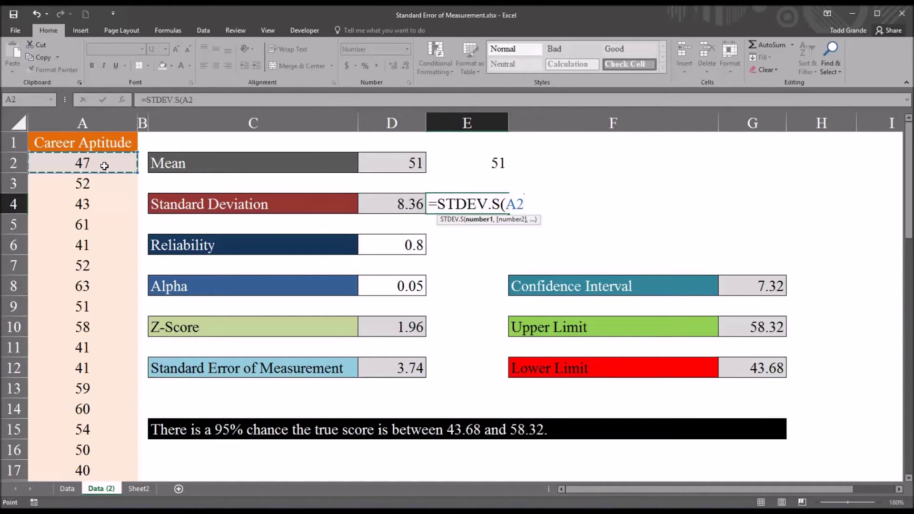
pyautogui.hotkey('ctrl', 'shift', 'Down')
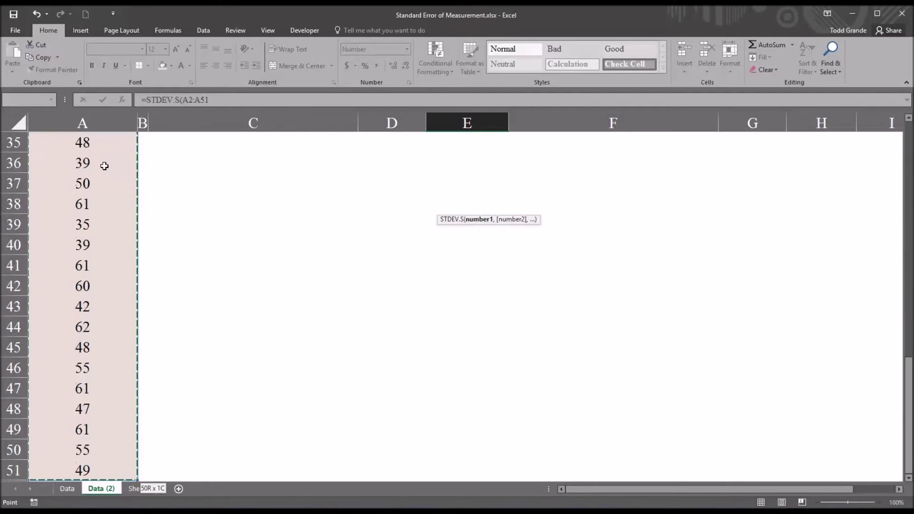
pyautogui.press('Return')
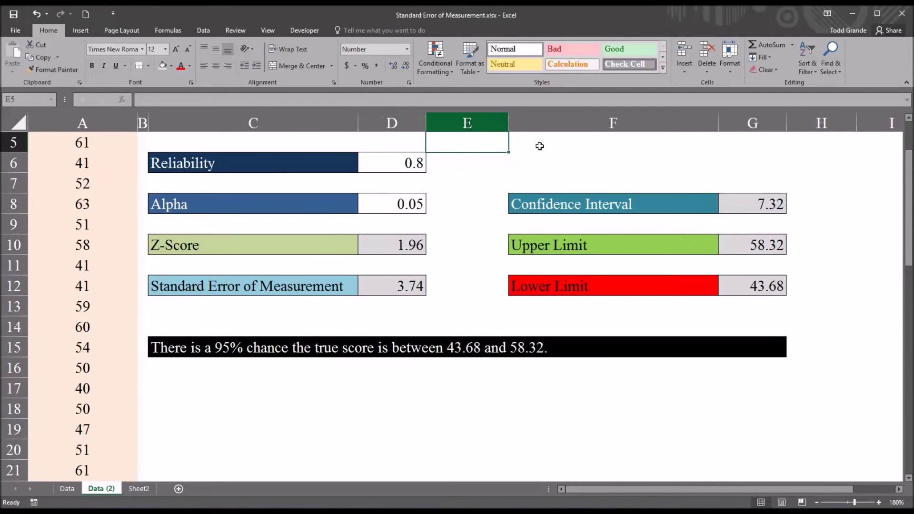
# Step: Check that E4 shows the standard deviation 8.36
pyautogui.moveTo(908, 196); pyautogui.dragTo(889, 173)
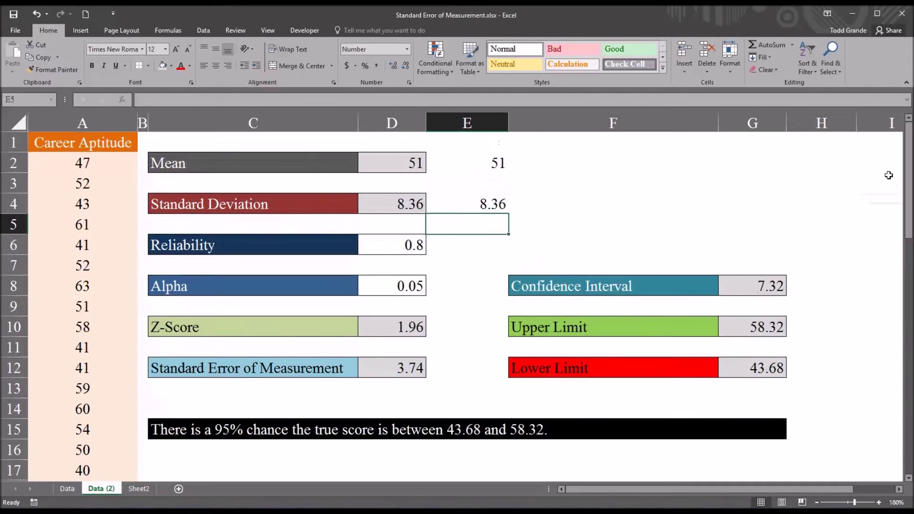
pyautogui.click(487, 208)
pyautogui.moveTo(443, 212)
pyautogui.mouseDown()
pyautogui.moveTo(391, 206)
pyautogui.moveTo(451, 210)
pyautogui.mouseUp()
pyautogui.click(454, 247)
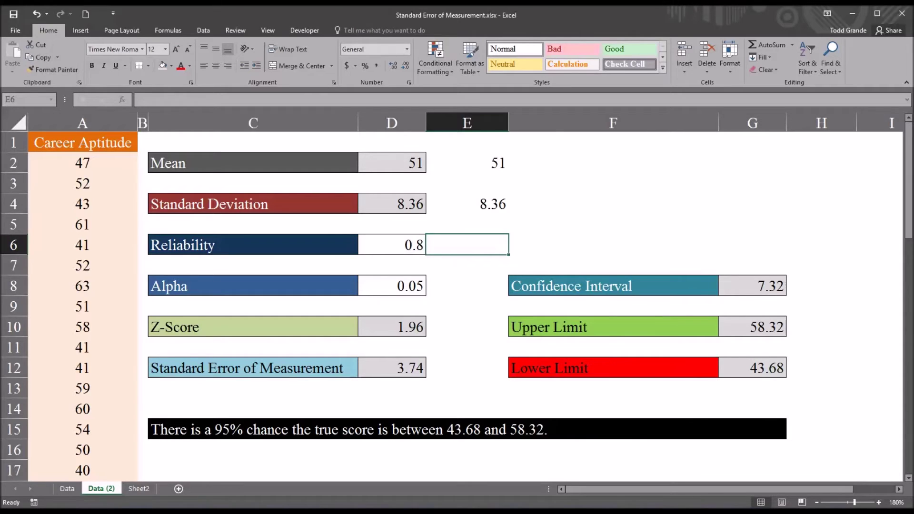
# Step: Type the reliability value 0.8 into E6
pyautogui.hotkey('ctrl', 'c')
pyautogui.write('0.8')
pyautogui.press('Return')
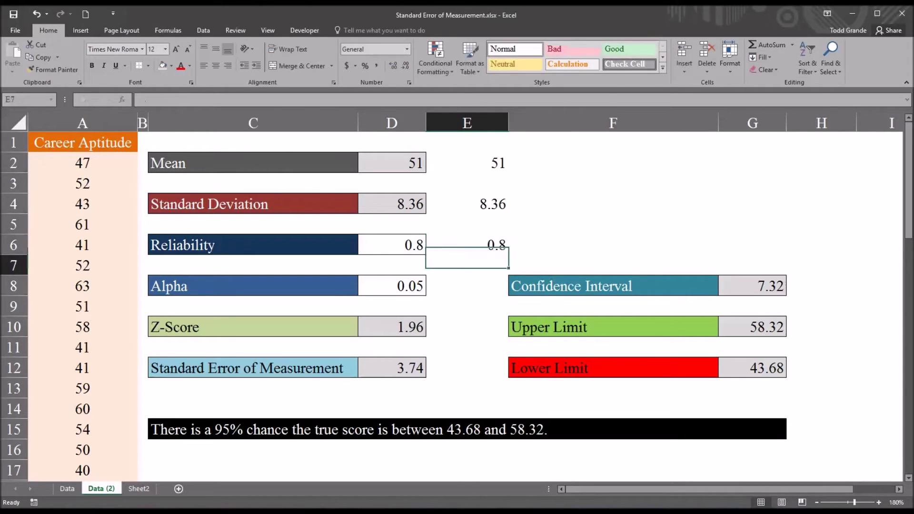
pyautogui.press('Return')
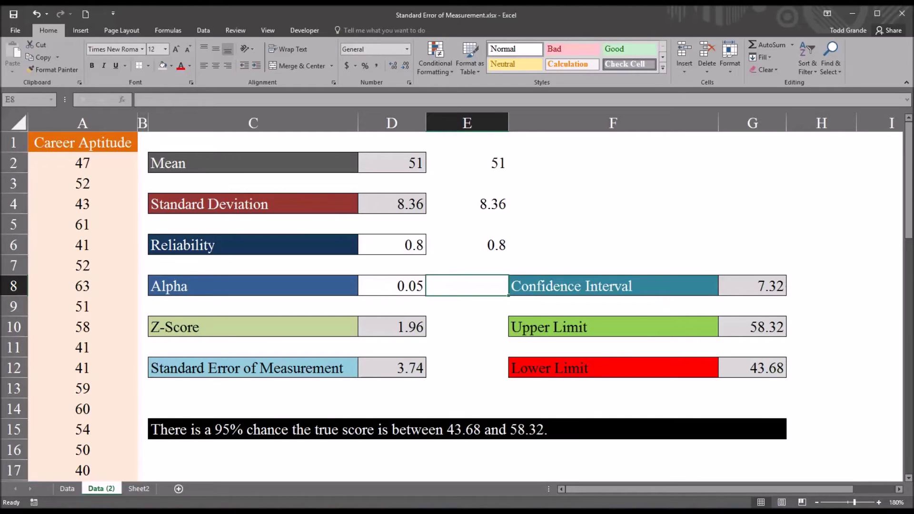
# Step: Enter alpha 0.05 in E8 and compare it with the original alpha in D8
pyautogui.write('.05')
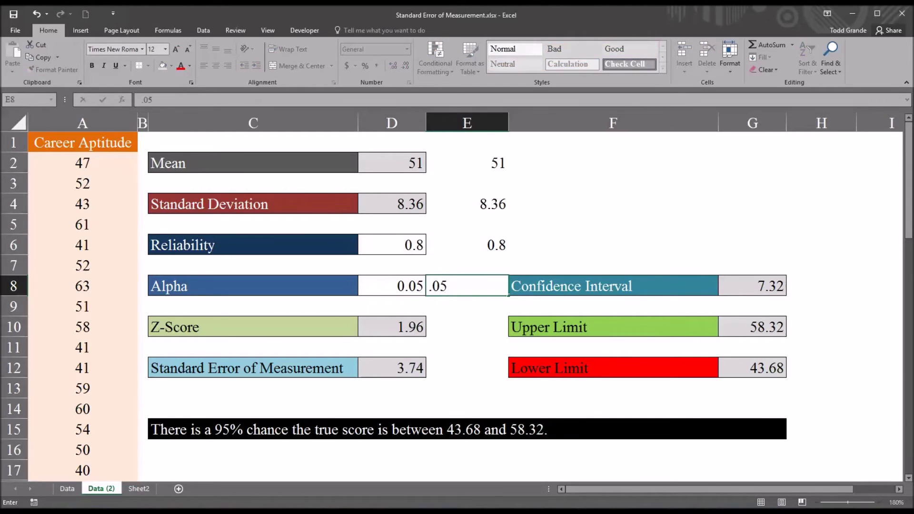
pyautogui.press('Return')
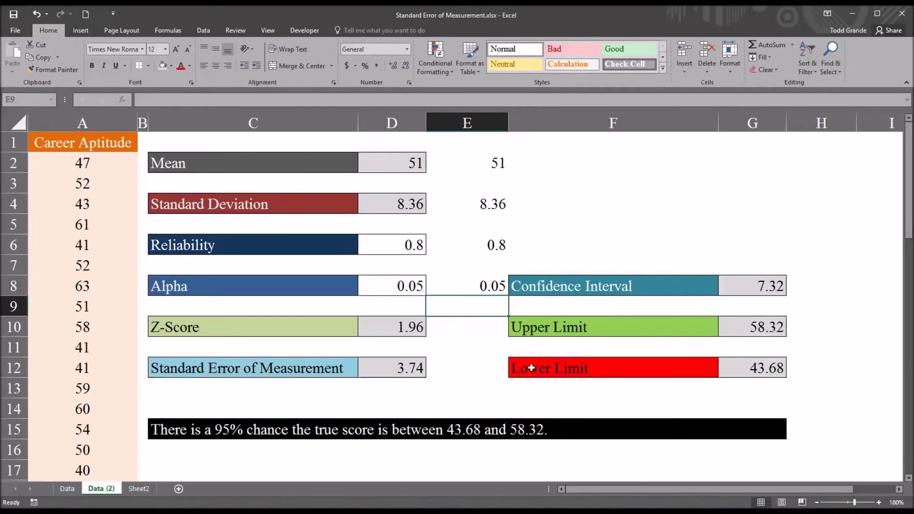
pyautogui.click(486, 287)
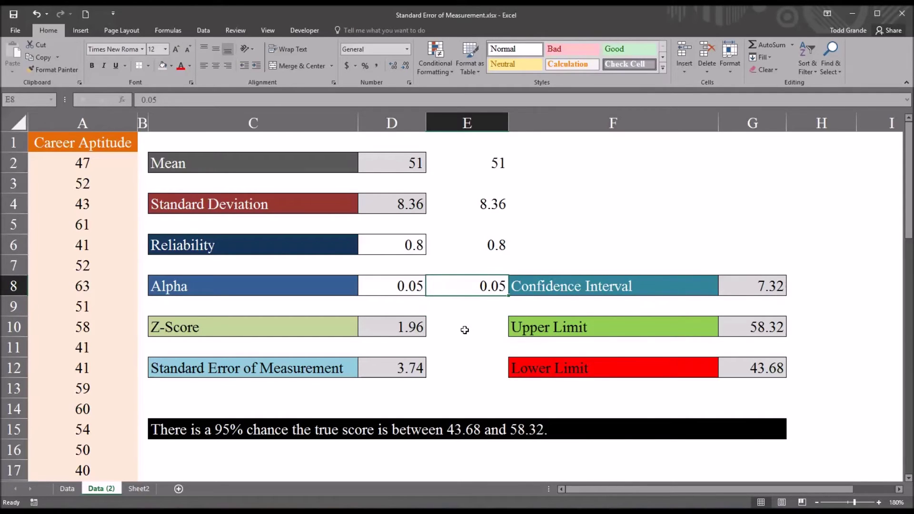
pyautogui.click(464, 328)
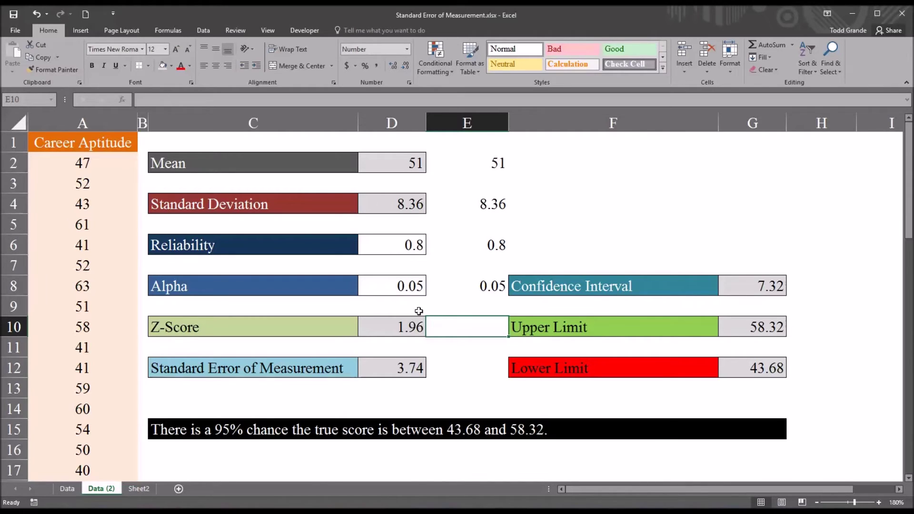
pyautogui.click(378, 289)
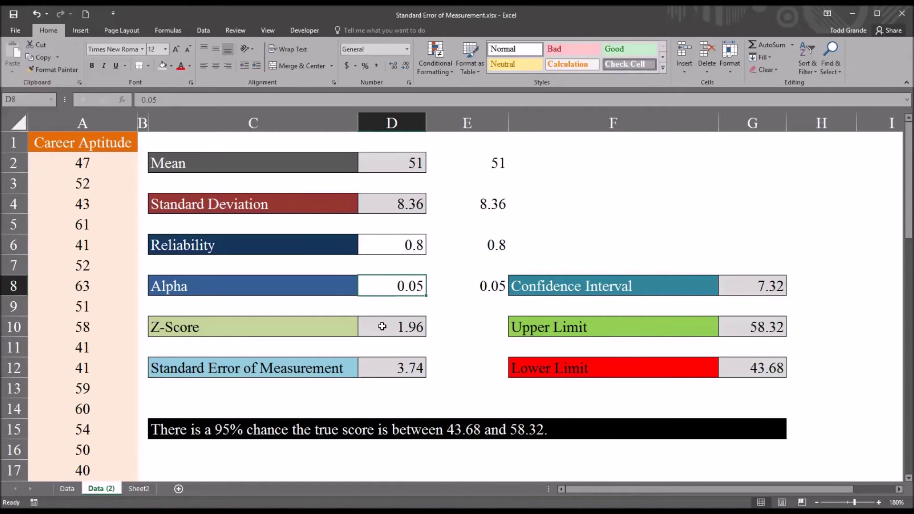
pyautogui.click(458, 291)
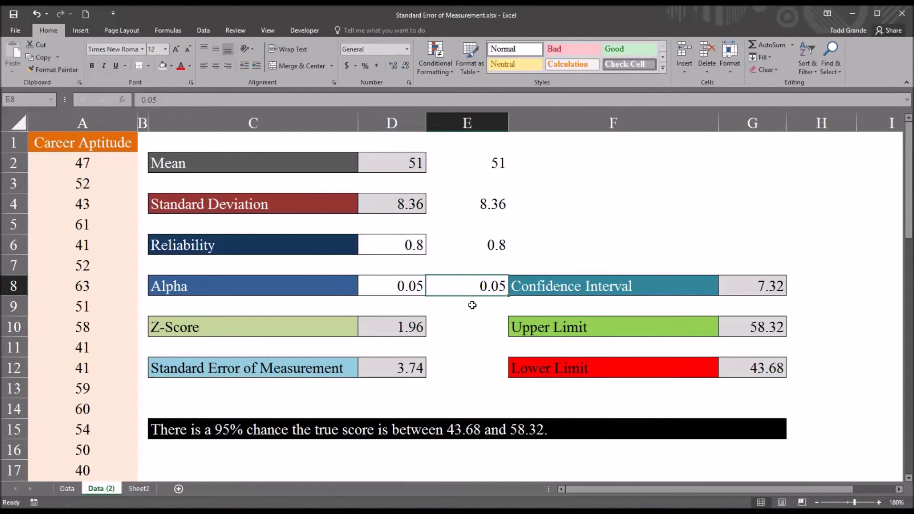
pyautogui.click(460, 328)
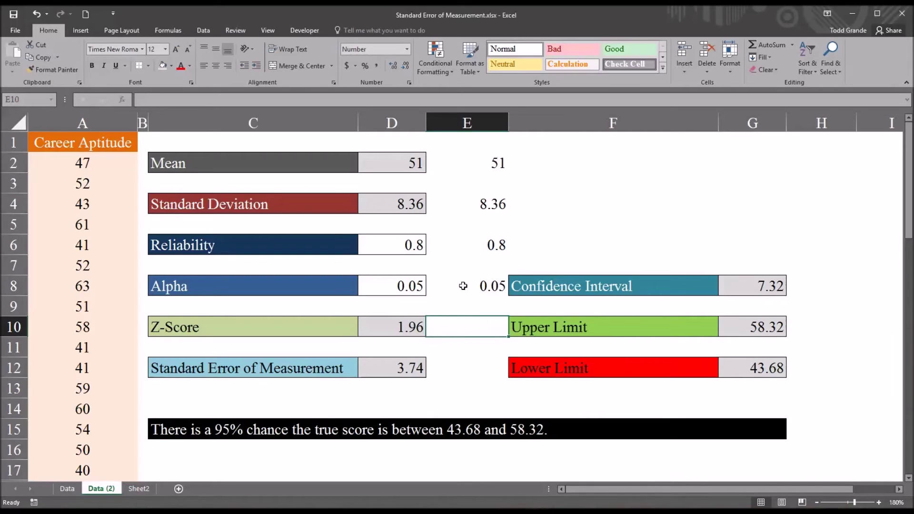
pyautogui.click(463, 287)
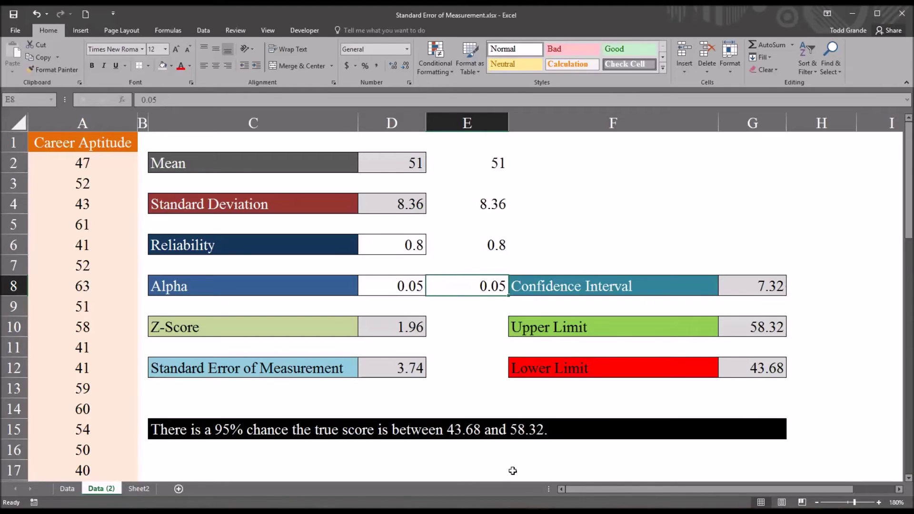
# Step: Enter =NORM.S.INV(1-E8/2) in E10, giving a z-score of 1.96
pyautogui.click(454, 334)
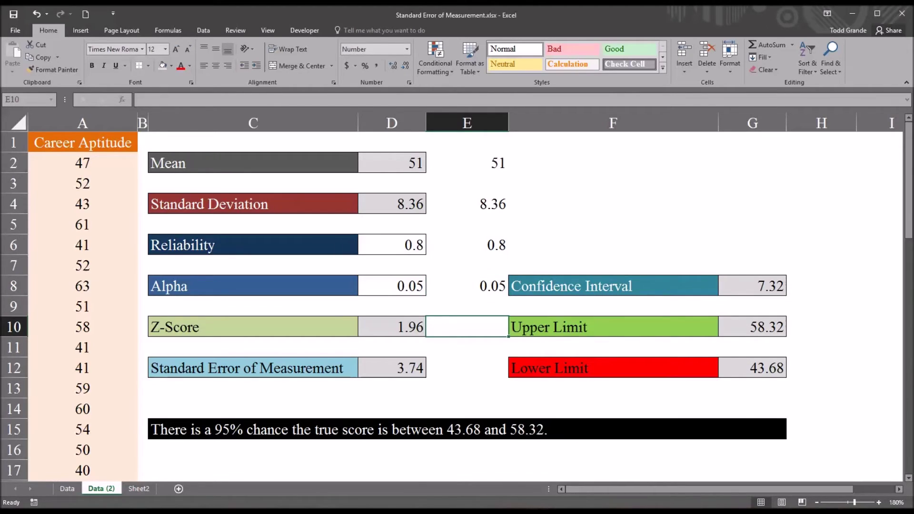
pyautogui.write('=norm')
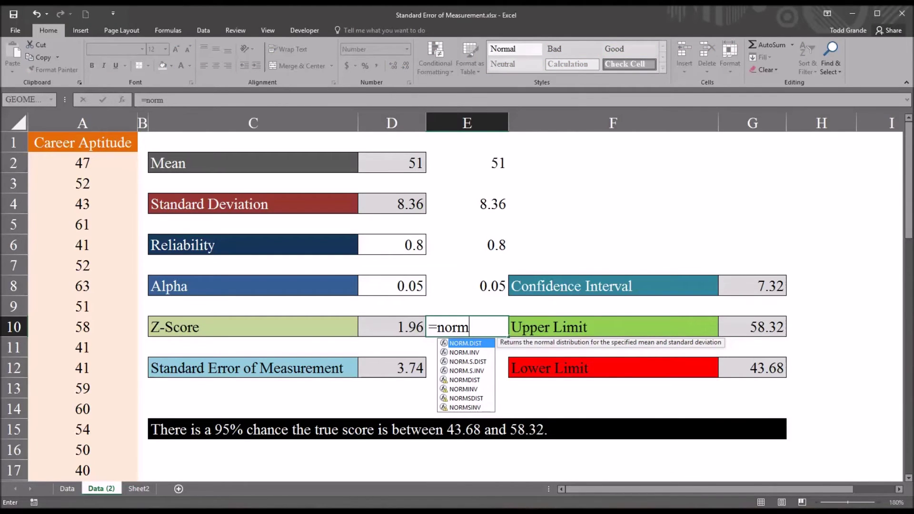
pyautogui.click(461, 371)
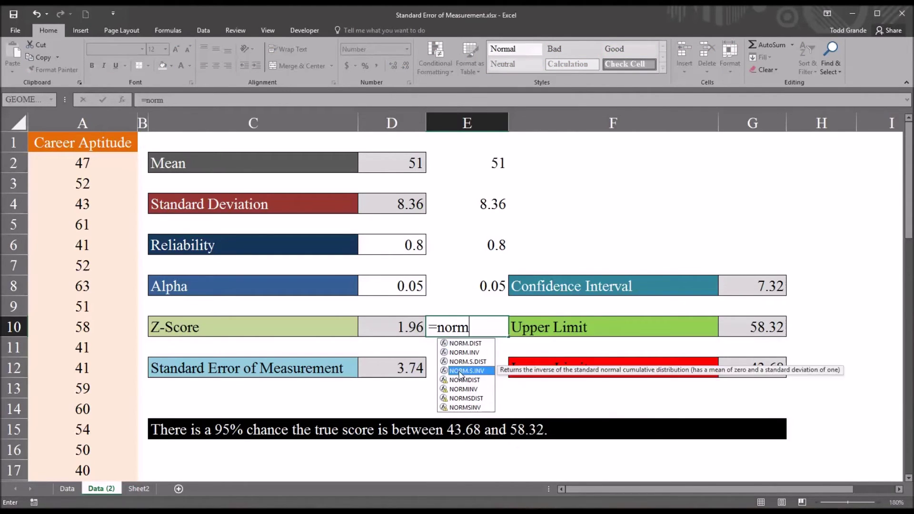
pyautogui.doubleClick(460, 373)
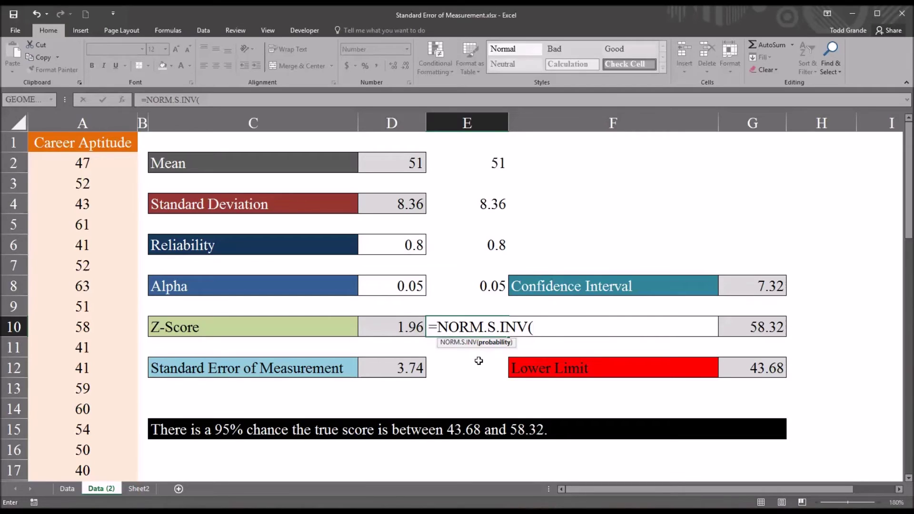
pyautogui.write('1-')
pyautogui.click(458, 288)
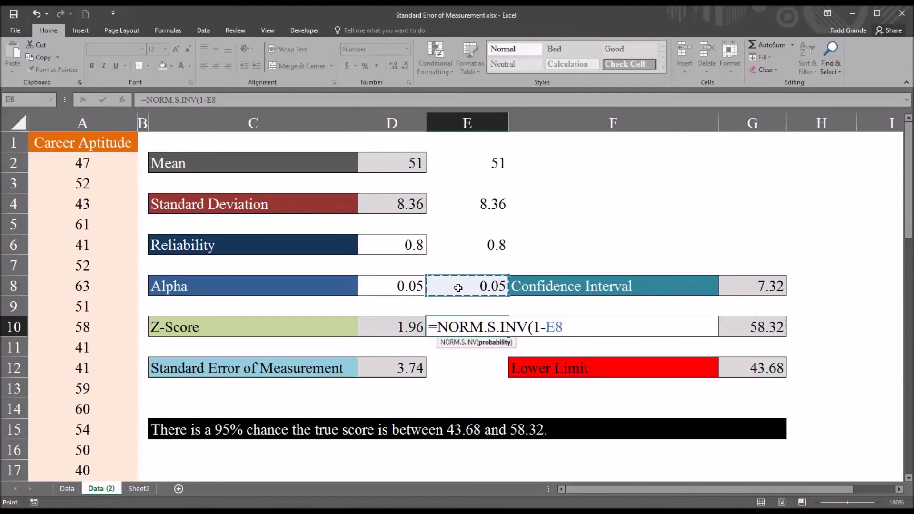
pyautogui.write('/2')
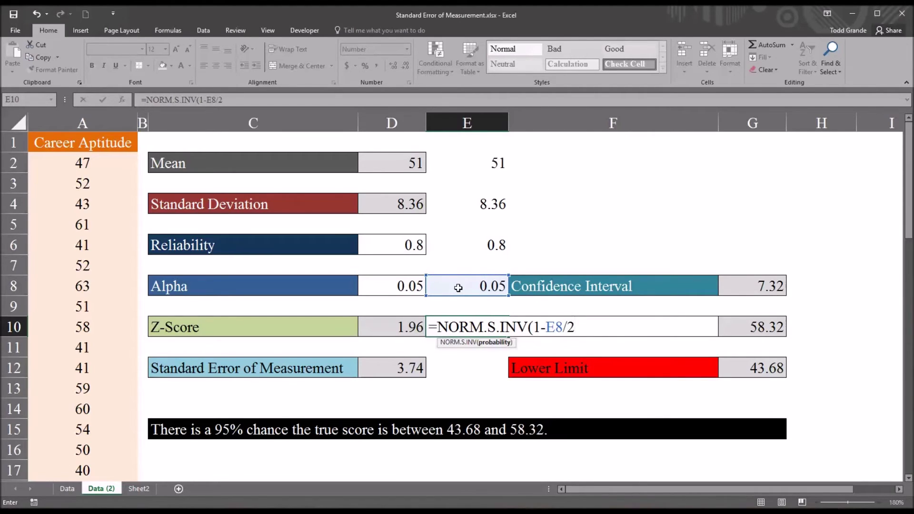
pyautogui.write(')')
pyautogui.press('Return')
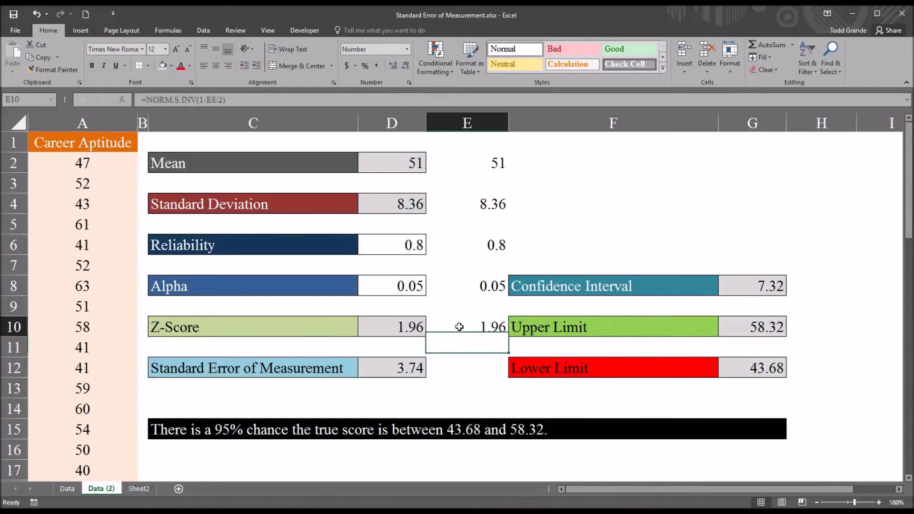
pyautogui.click(459, 327)
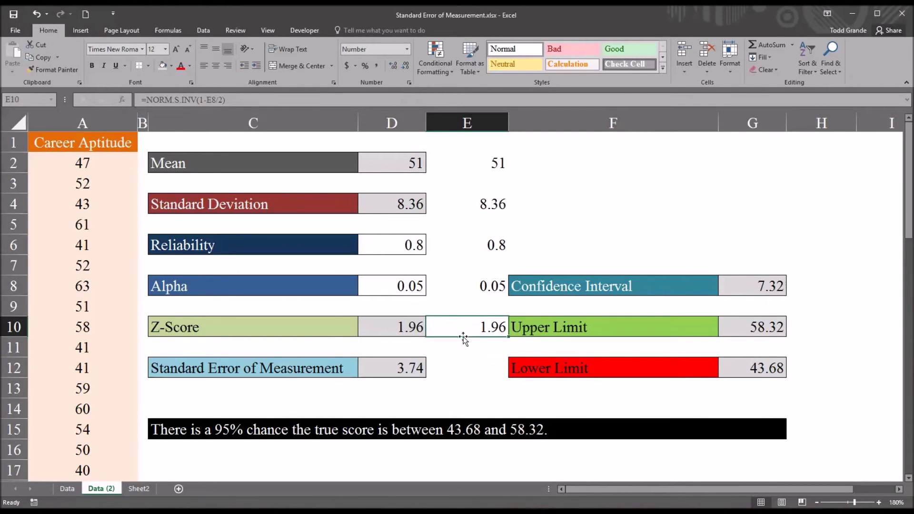
pyautogui.click(447, 367)
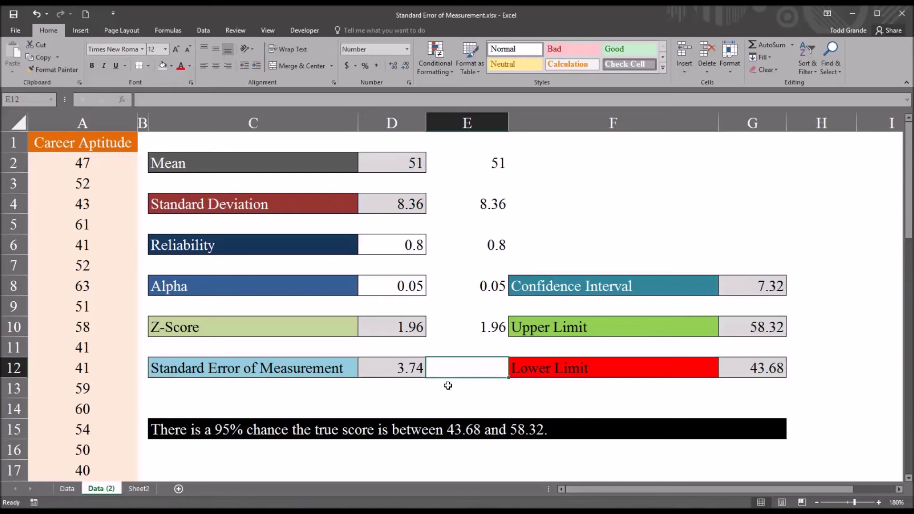
# Step: Enter =E4*(SQRT(1-E6)) in E12, giving an SEM of 3.74
pyautogui.write('=')
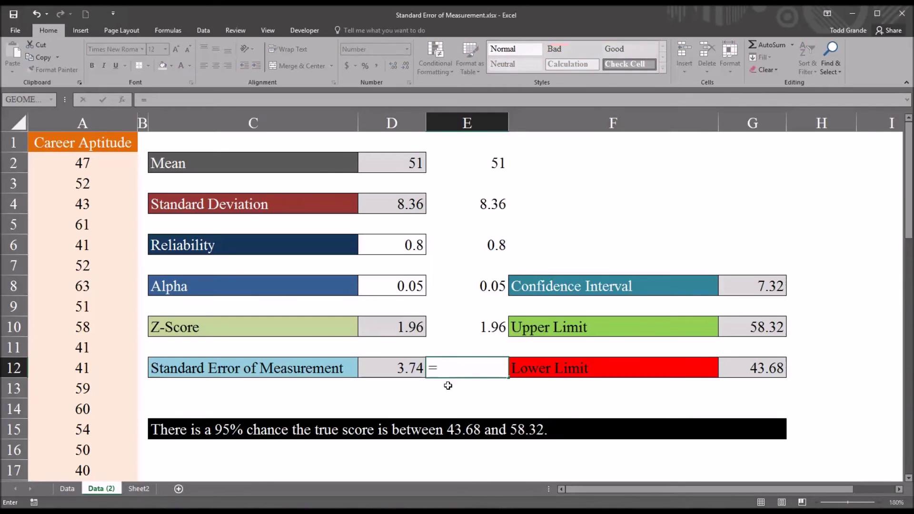
pyautogui.click(463, 204)
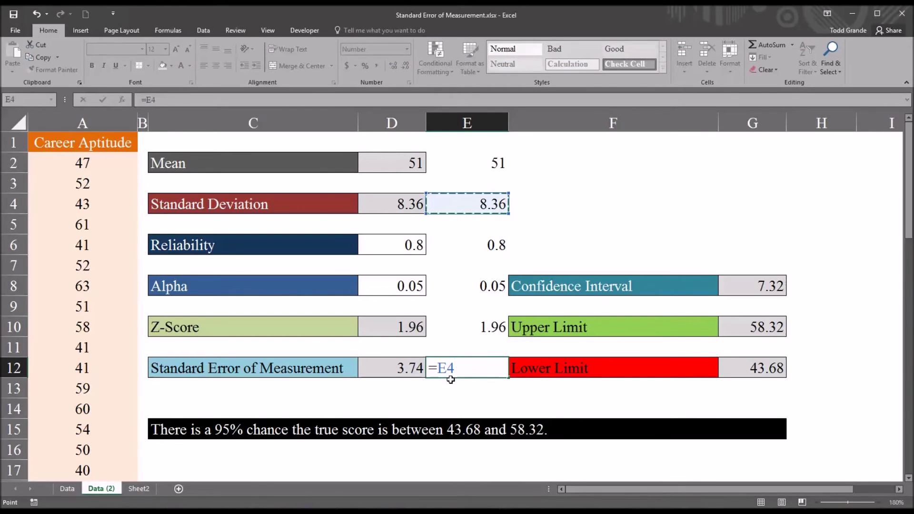
pyautogui.write('*(sqrt')
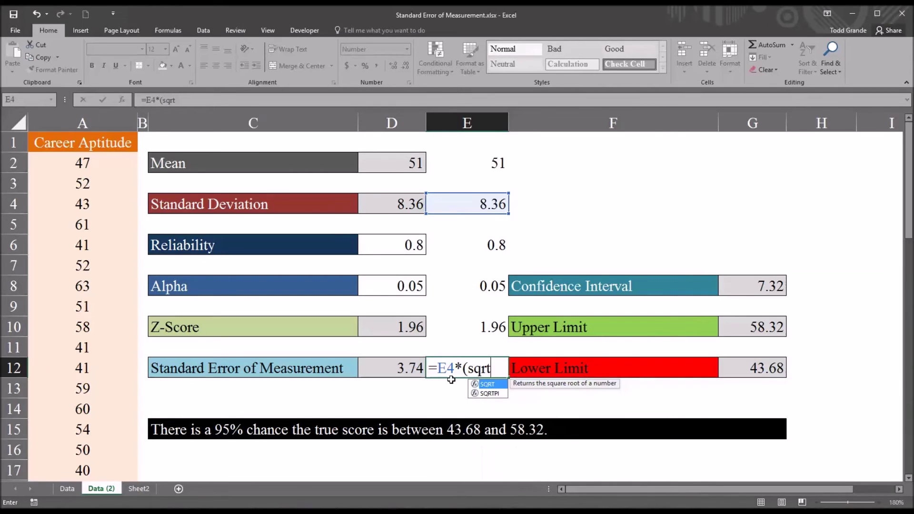
pyautogui.write('(')
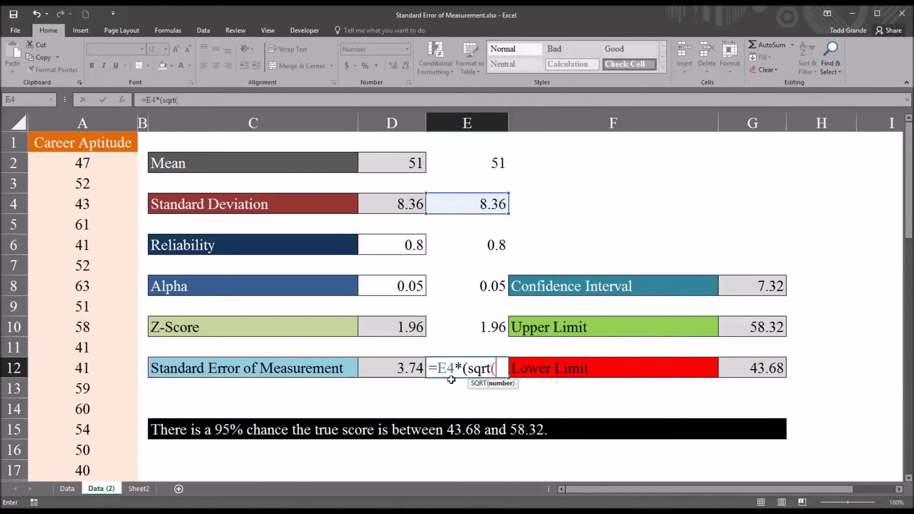
pyautogui.write('1-')
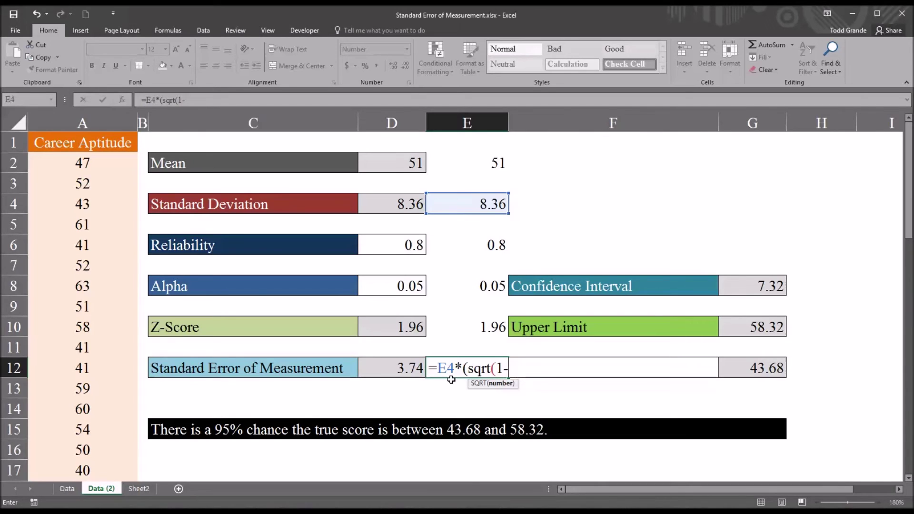
pyautogui.click(472, 243)
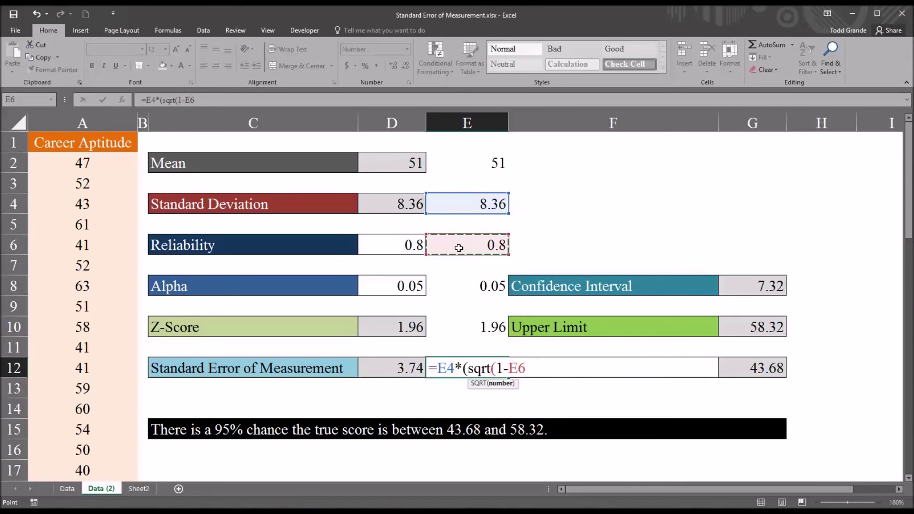
pyautogui.write('))')
pyautogui.press('Return')
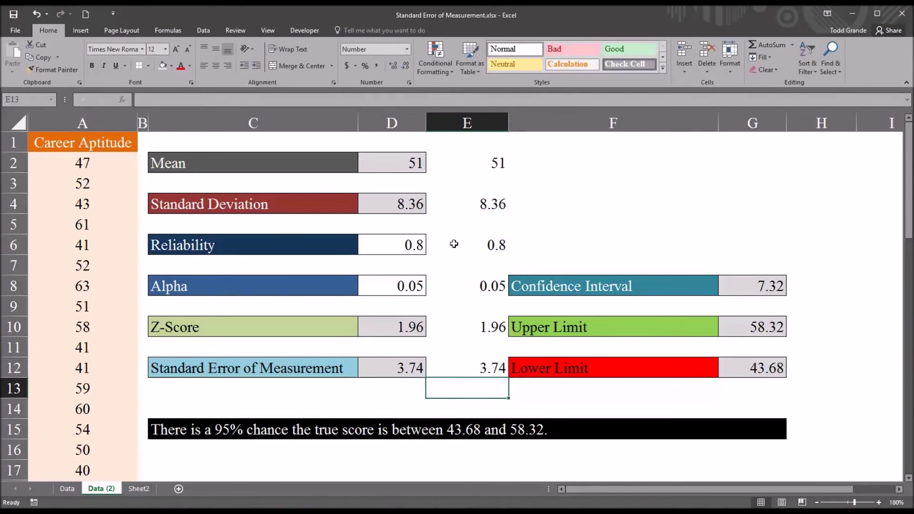
pyautogui.click(459, 370)
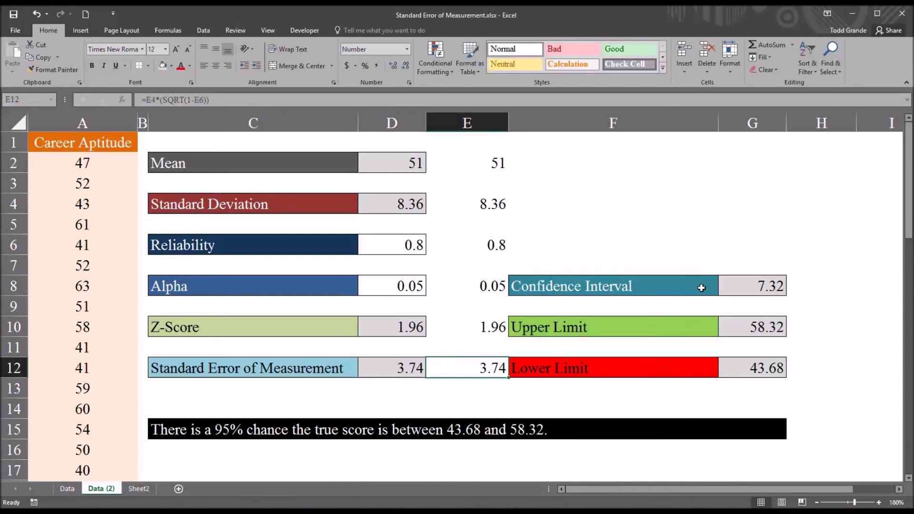
pyautogui.click(741, 287)
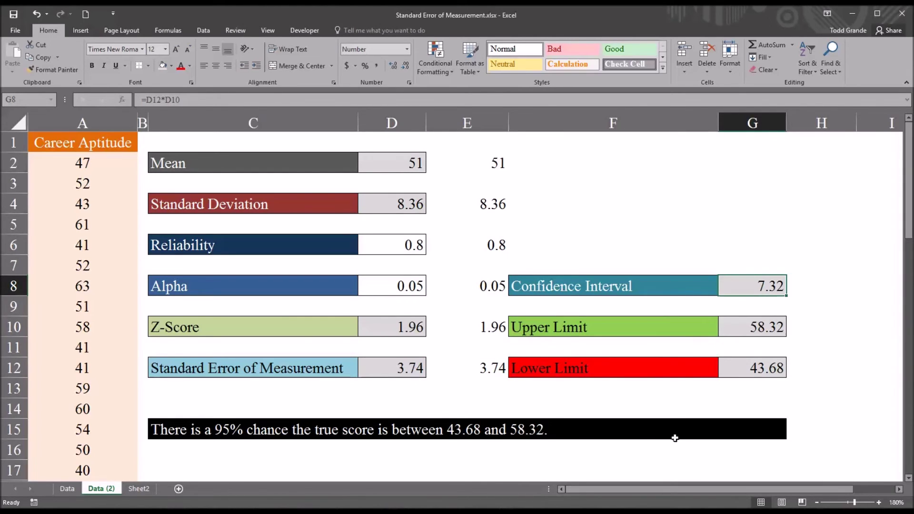
pyautogui.click(459, 328)
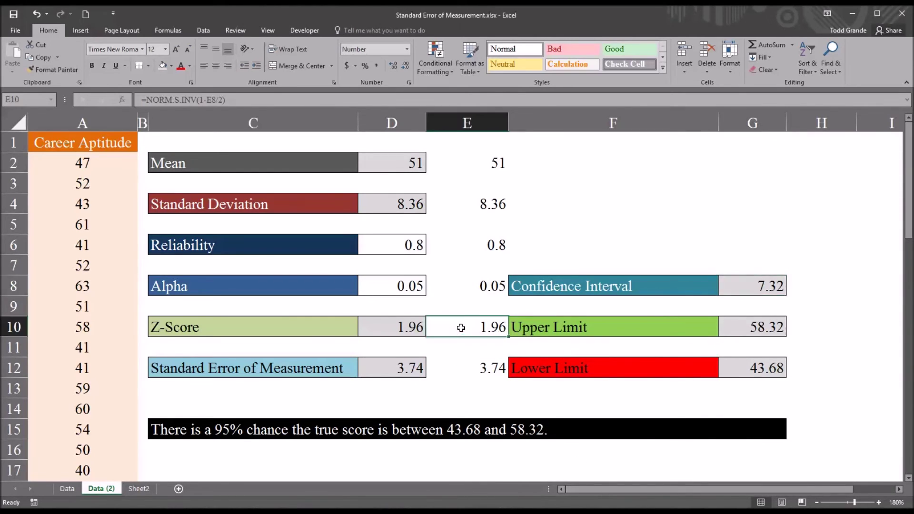
pyautogui.click(454, 371)
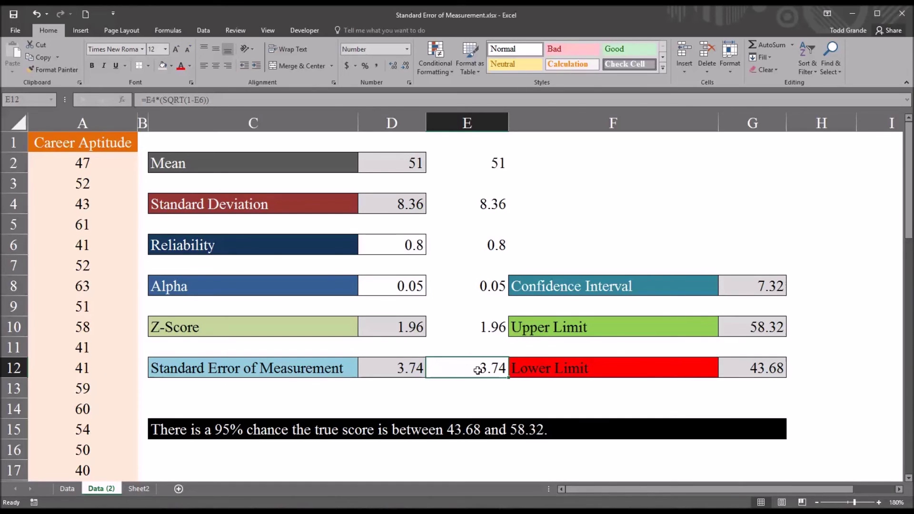
pyautogui.click(730, 290)
pyautogui.click(492, 362)
pyautogui.click(729, 287)
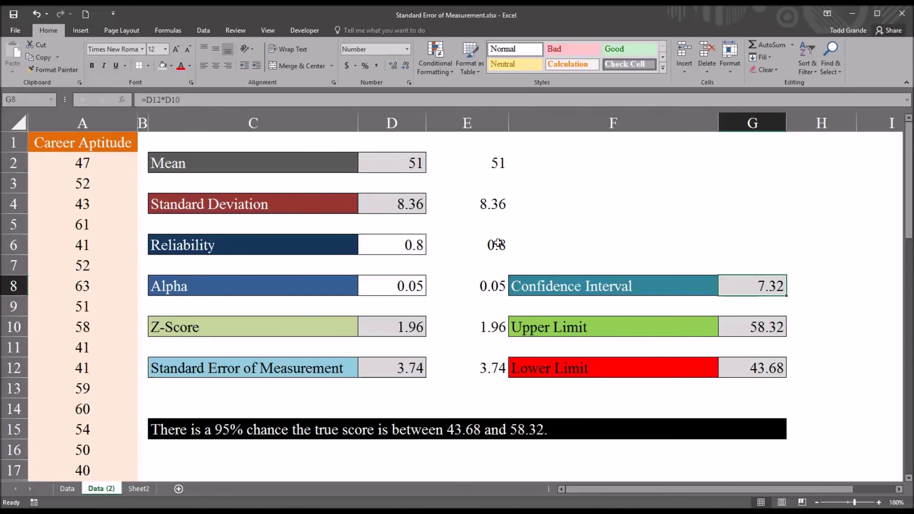
pyautogui.click(460, 164)
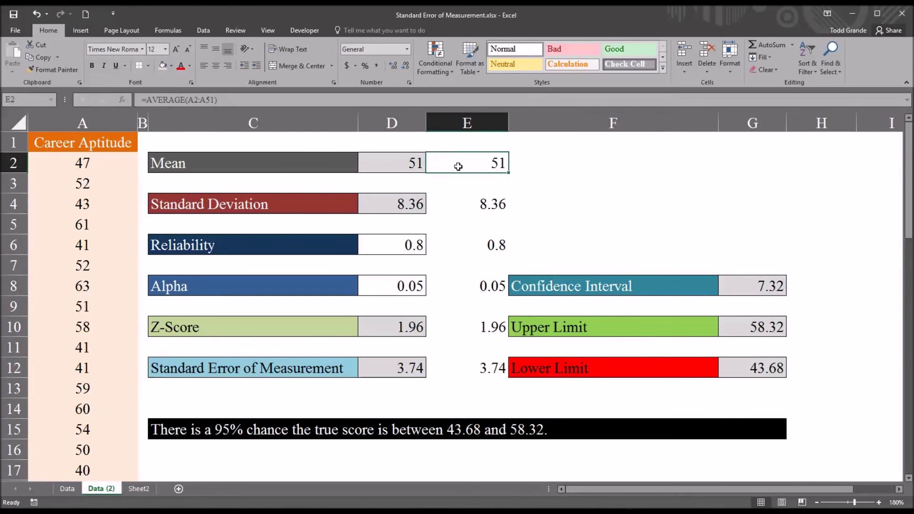
pyautogui.click(455, 364)
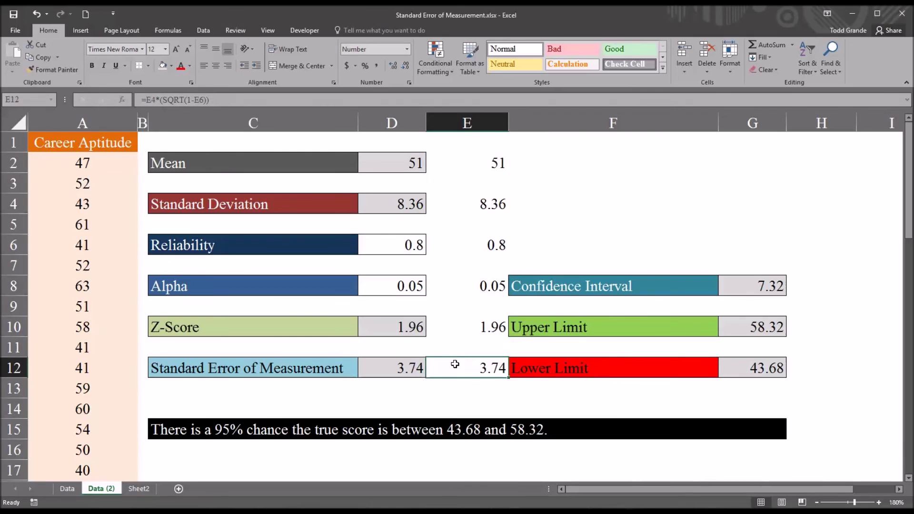
pyautogui.click(465, 172)
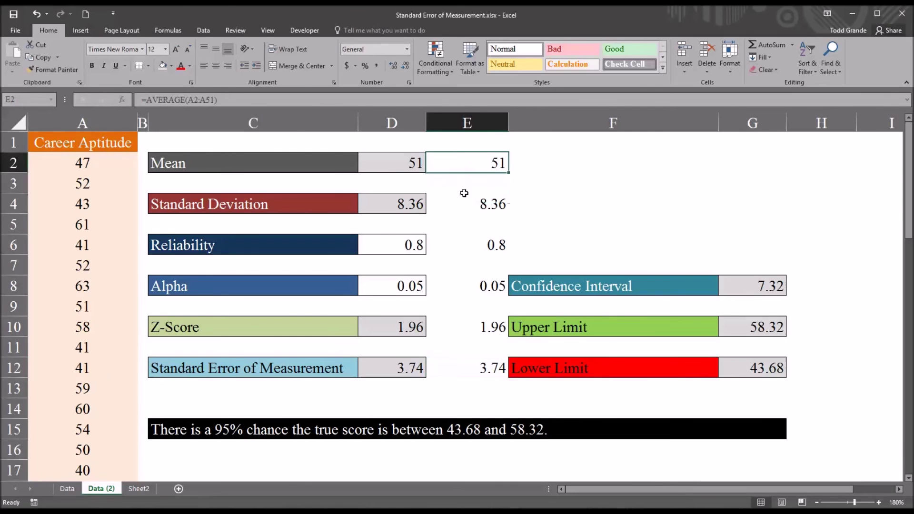
pyautogui.click(461, 370)
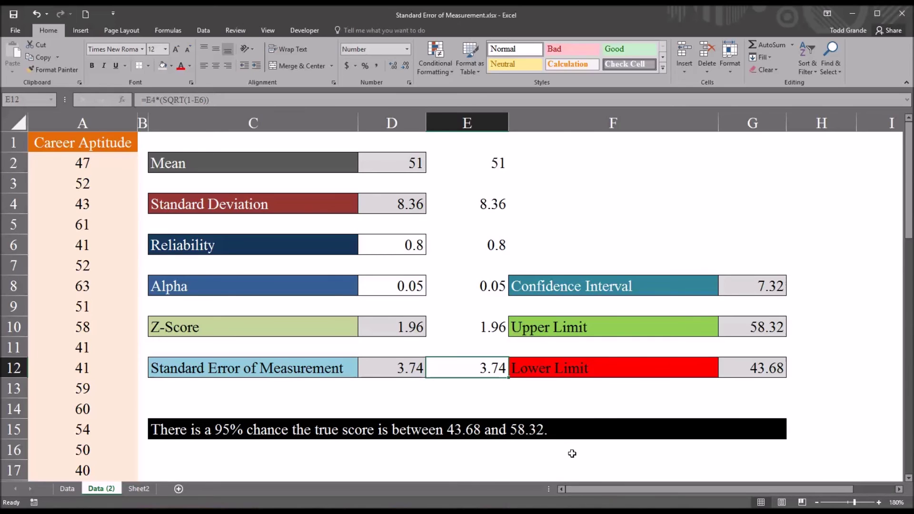
# Step: Enter =E10*E12 in H8 for the confidence interval 7.32
pyautogui.click(799, 290)
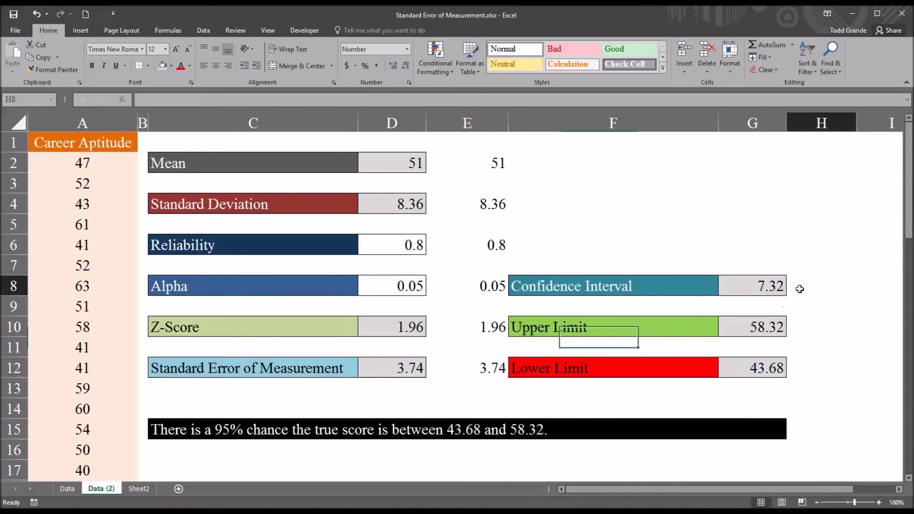
pyautogui.write('=')
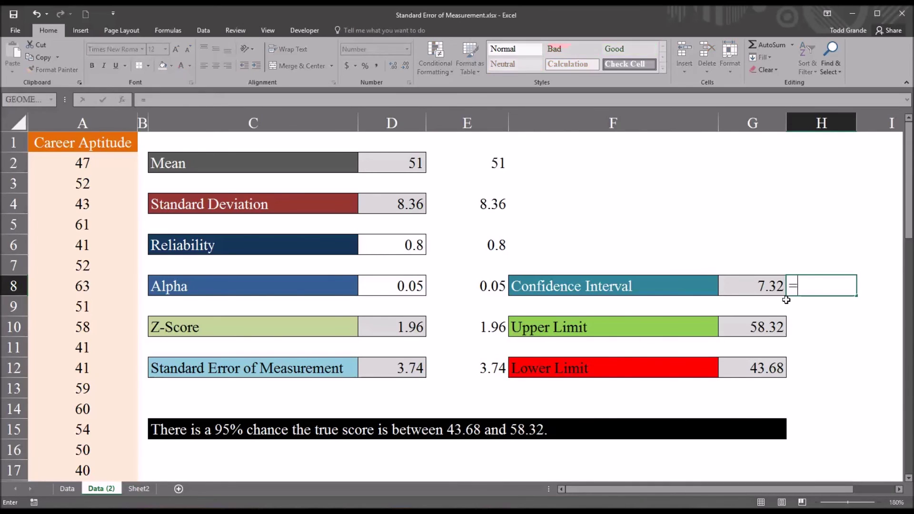
pyautogui.click(474, 324)
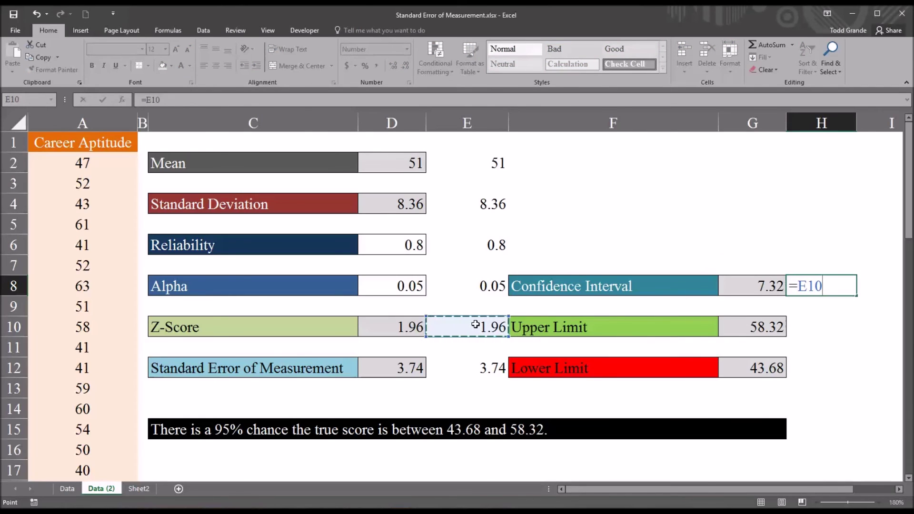
pyautogui.write('*')
pyautogui.click(468, 369)
pyautogui.press('Return')
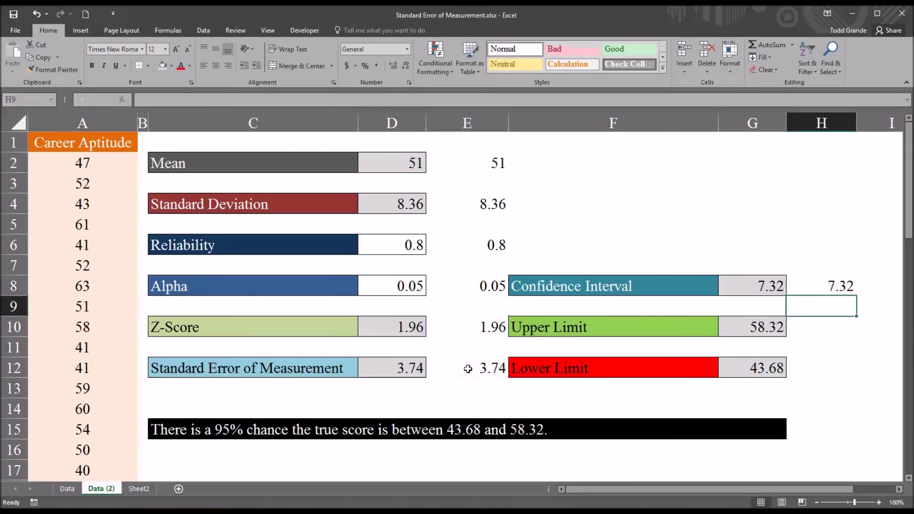
pyautogui.click(808, 290)
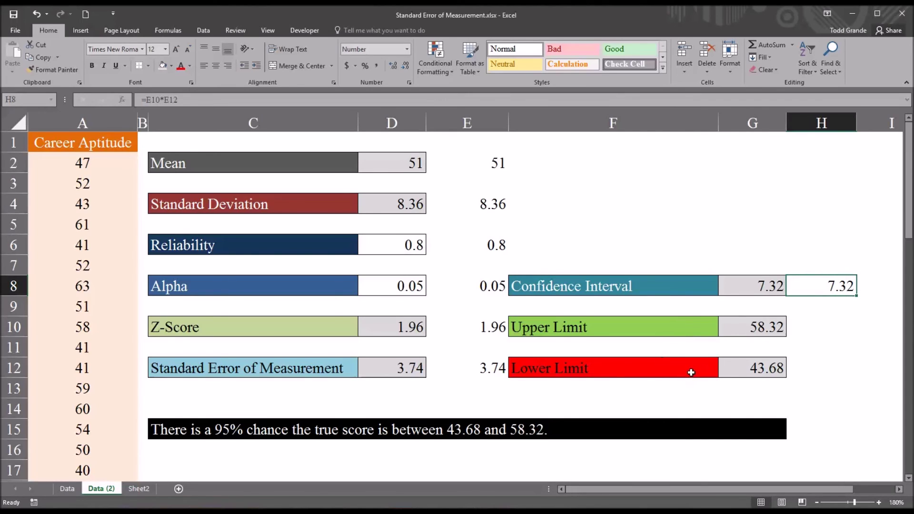
# Step: Enter =E2+H8 in H10 for the upper limit 58.32
pyautogui.click(806, 329)
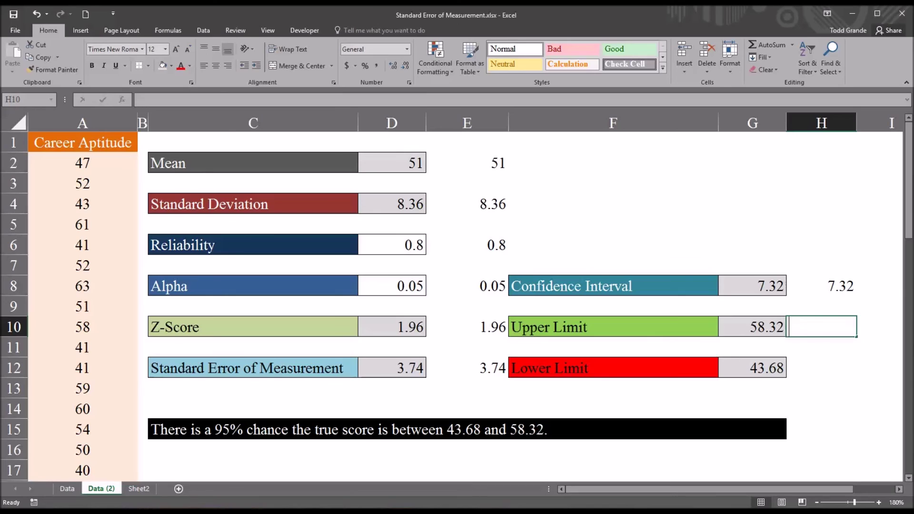
pyautogui.write('=')
pyautogui.click(470, 164)
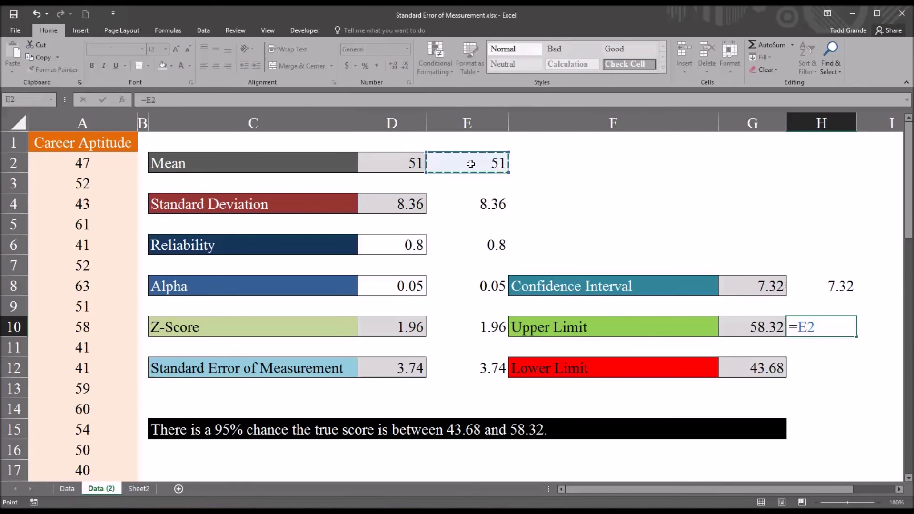
pyautogui.write('+')
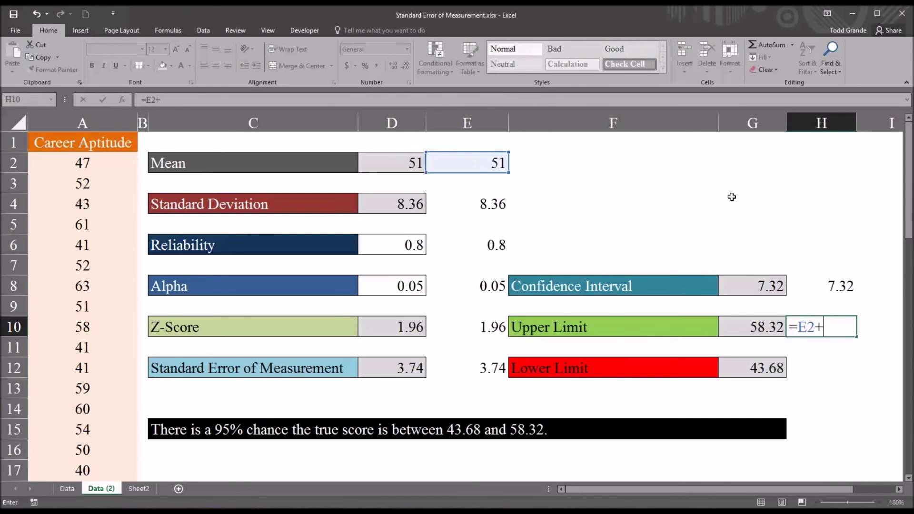
pyautogui.click(810, 288)
pyautogui.press('Return')
# Step: Enter =E2-H8 in H12 for the lower limit 43.68 and compare with the original limits
pyautogui.click(816, 361)
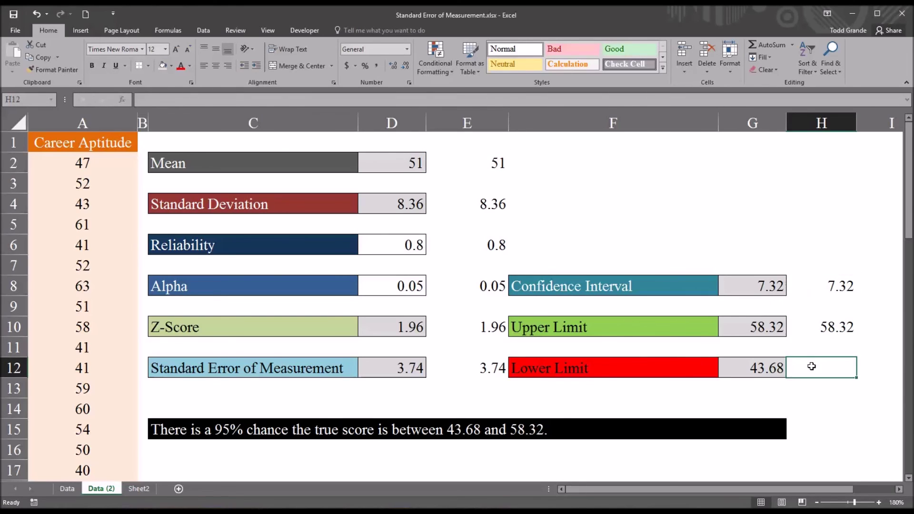
pyautogui.write('=')
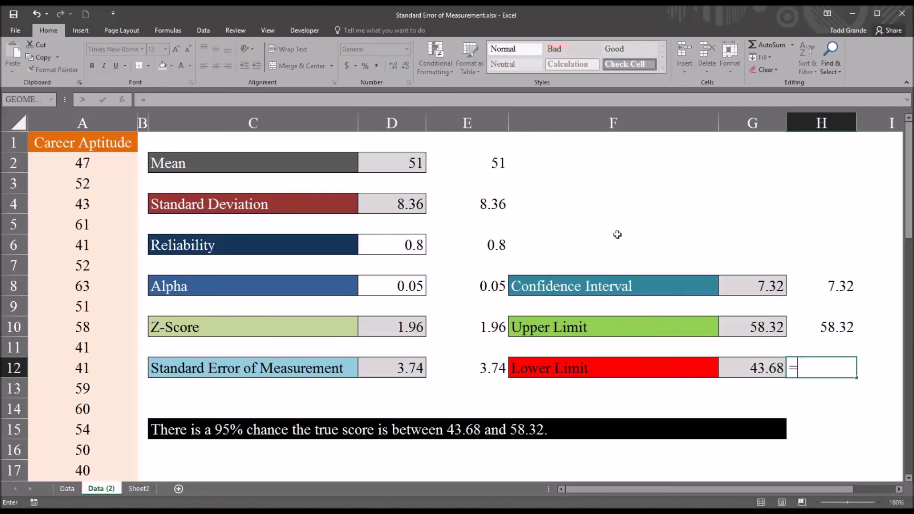
pyautogui.click(498, 164)
pyautogui.write('-')
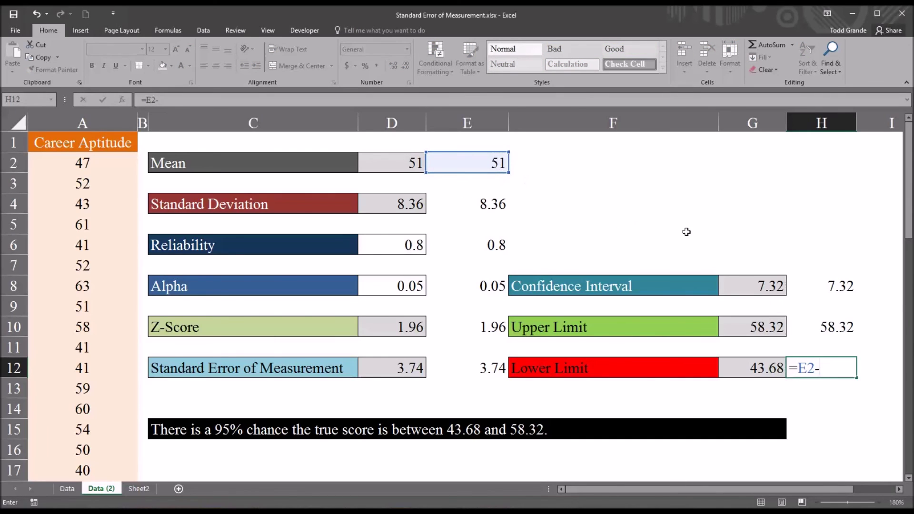
pyautogui.click(817, 288)
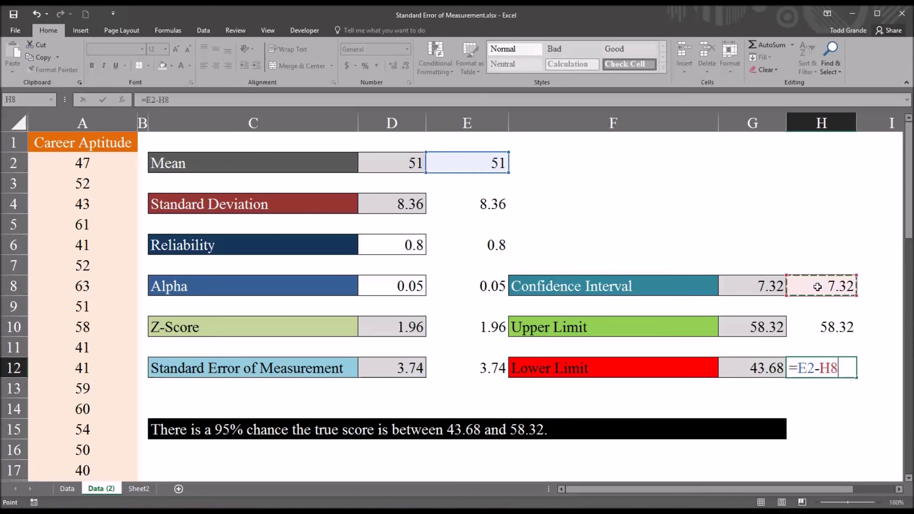
pyautogui.press('Return')
pyautogui.press('Up')
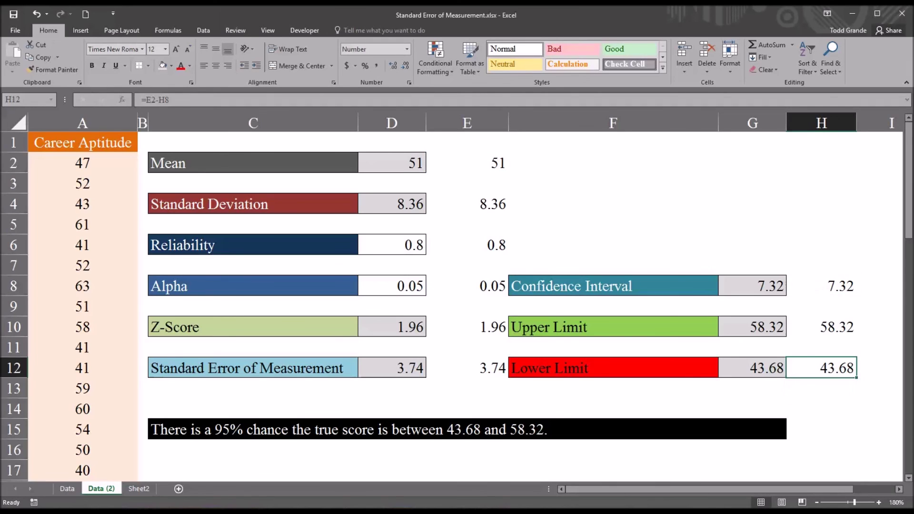
pyautogui.click(804, 332)
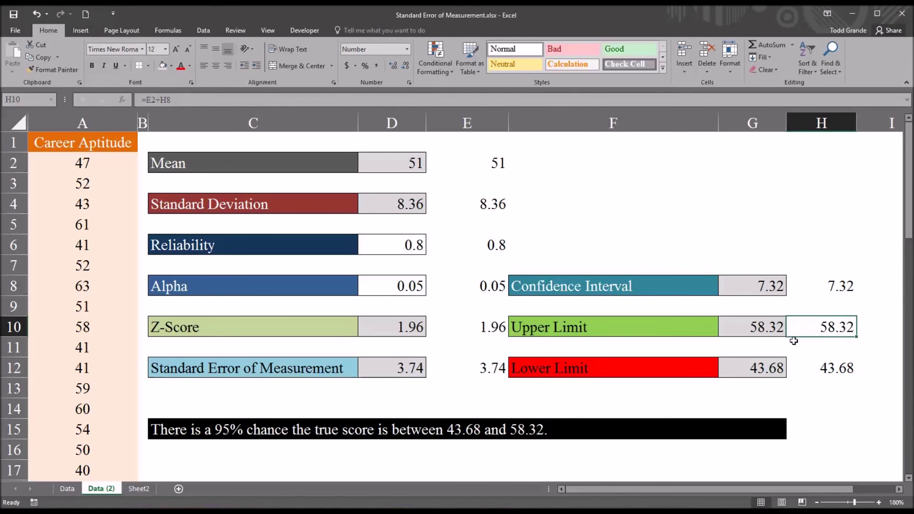
pyautogui.click(769, 330)
pyautogui.click(761, 366)
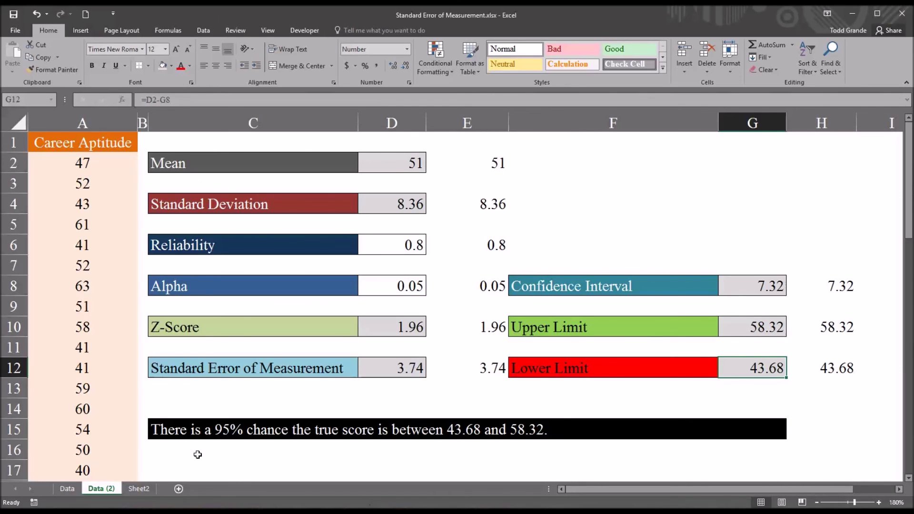
pyautogui.click(162, 432)
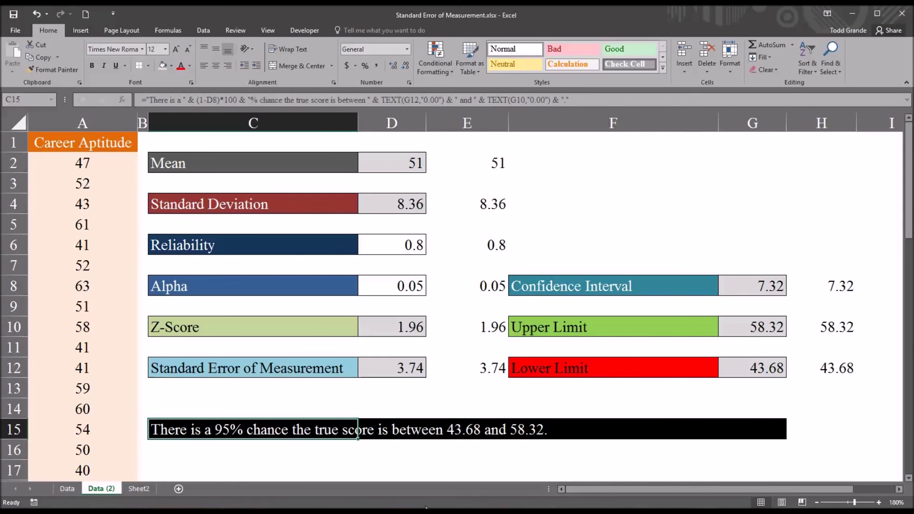
pyautogui.click(177, 446)
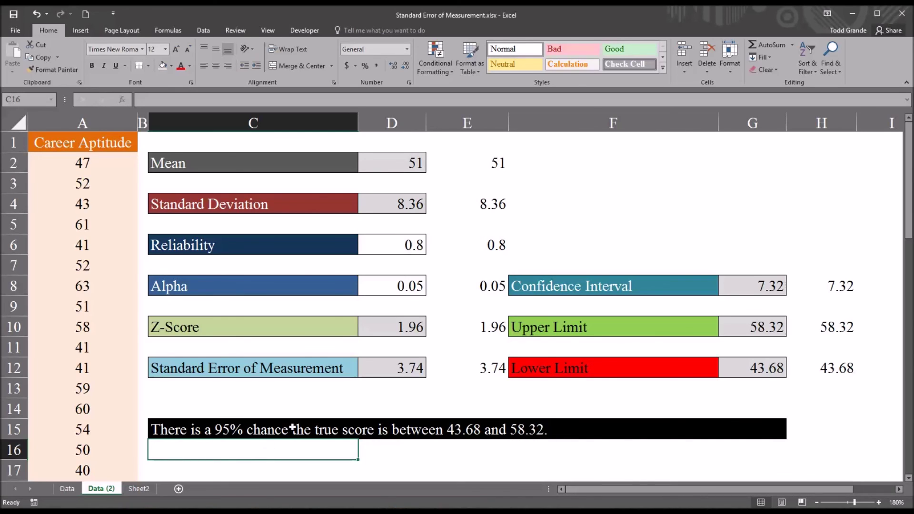
pyautogui.click(139, 489)
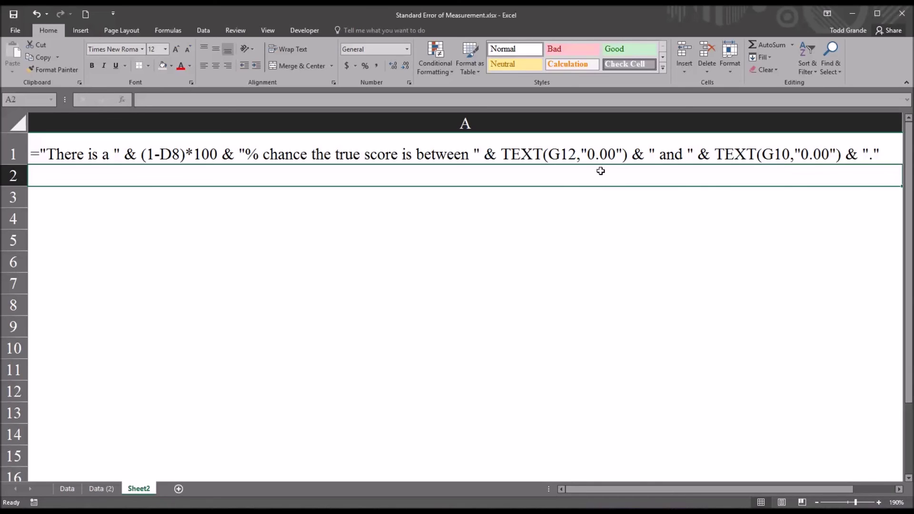
pyautogui.click(98, 490)
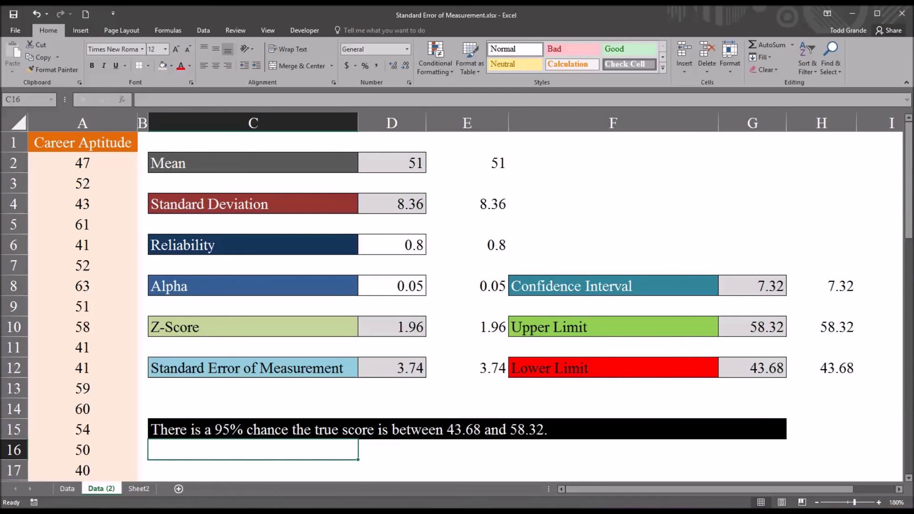